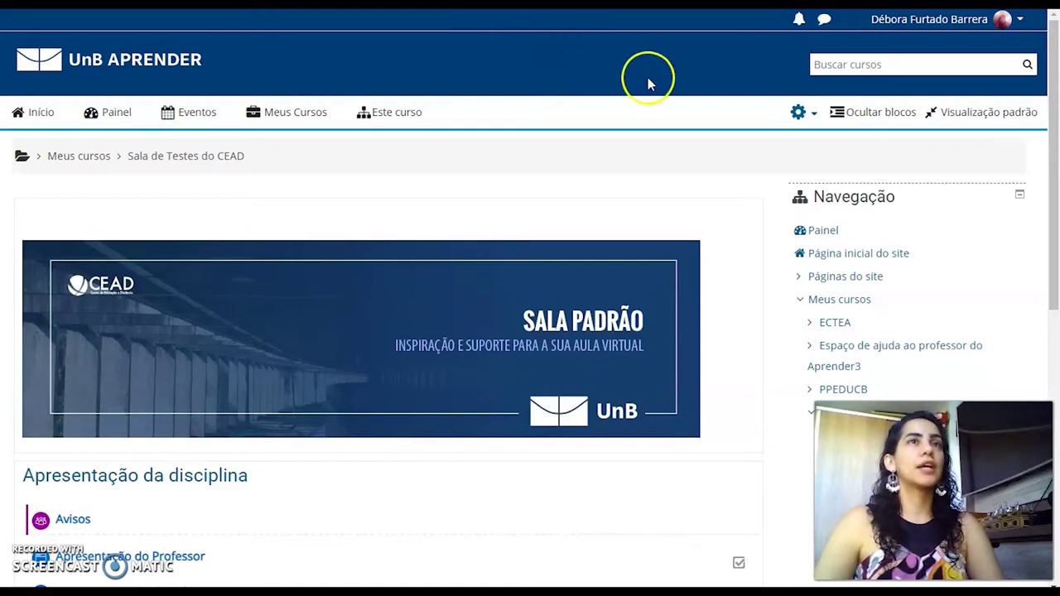
Turn on editing for the Sala de Testes do CEAD course and open its Logs report.
click(799, 116)
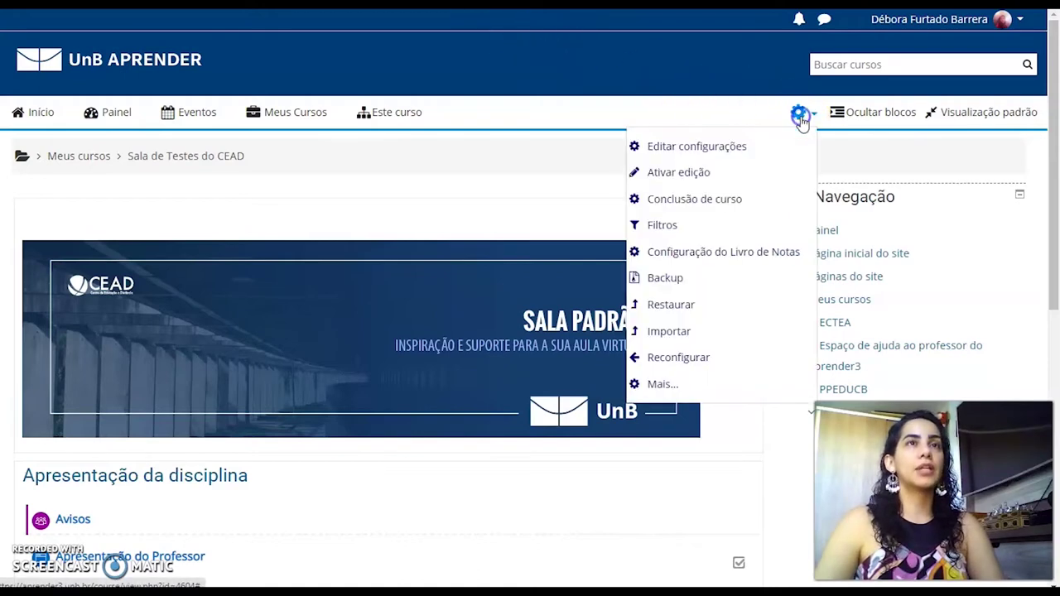
click(686, 176)
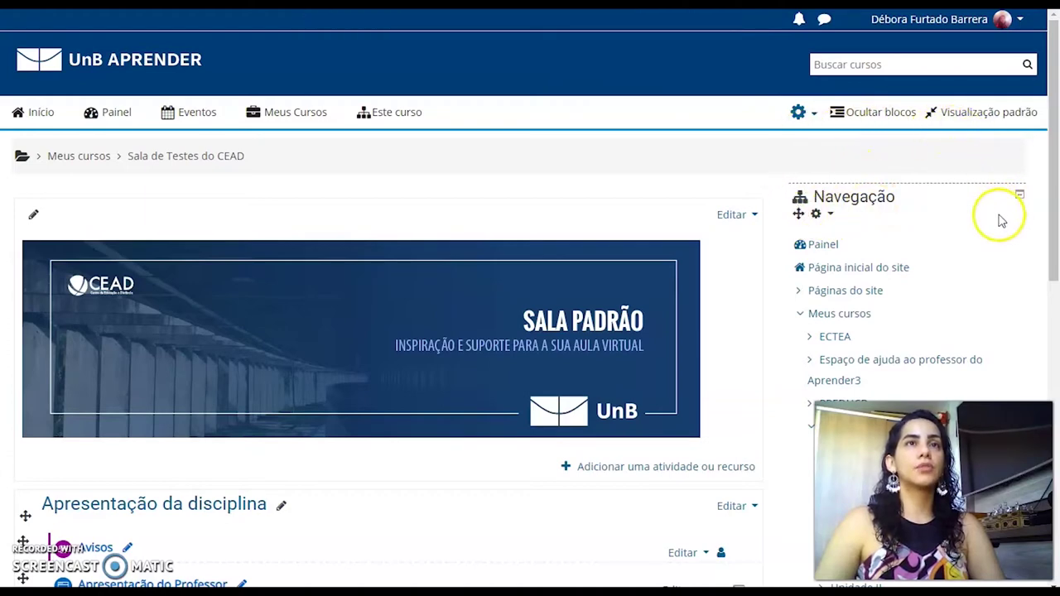
scroll(997, 217, down, 4)
scroll(994, 226, down, 1)
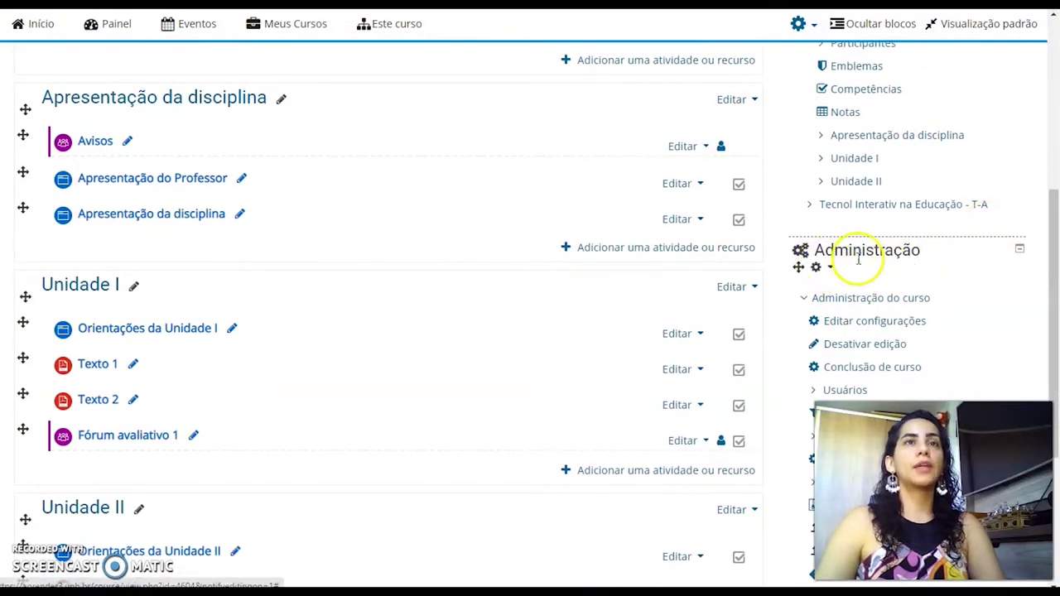
scroll(943, 254, down, 3)
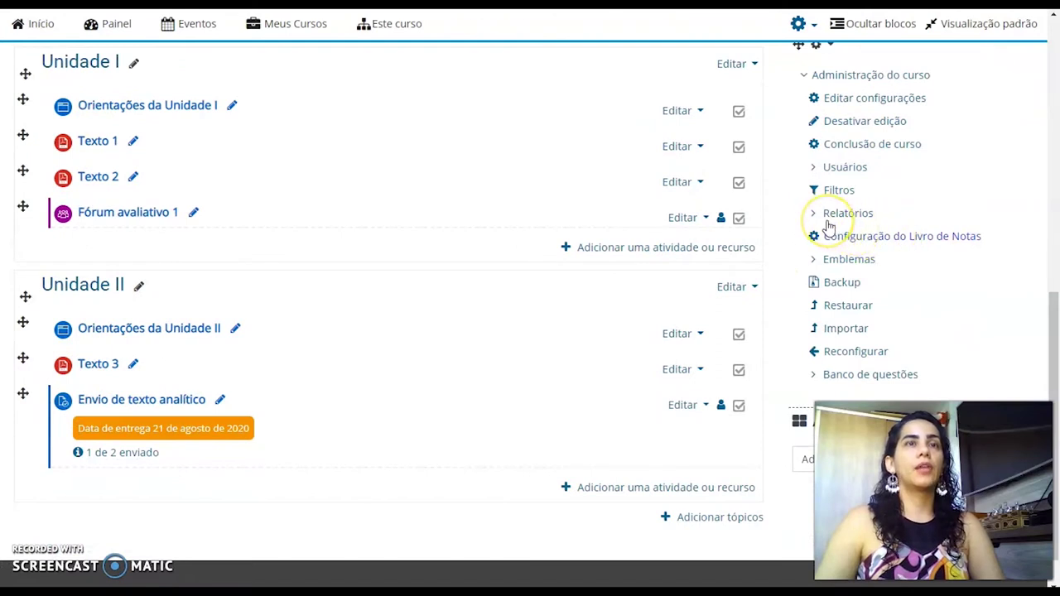
click(854, 222)
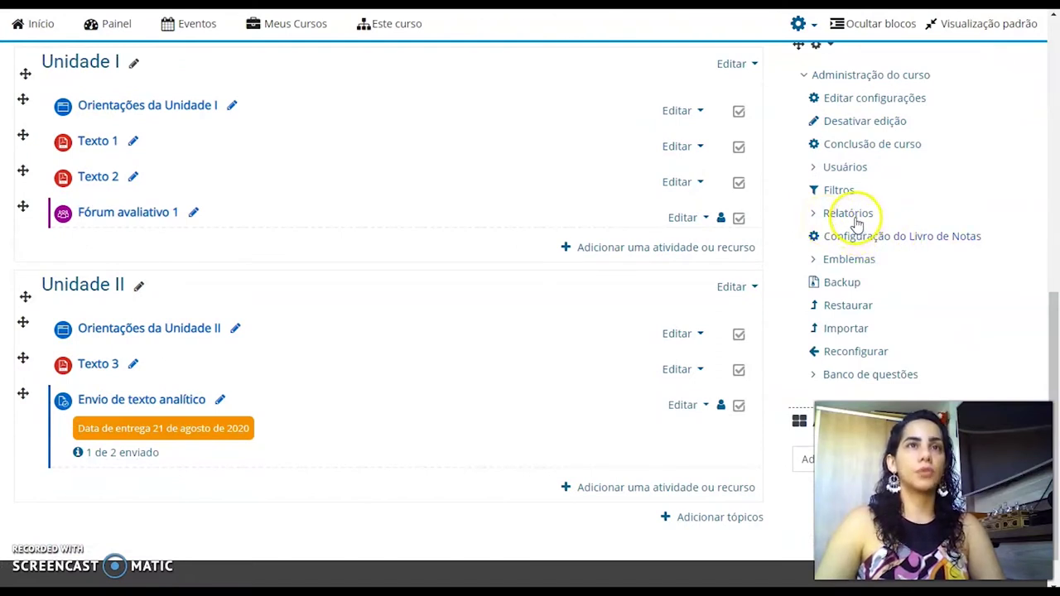
click(854, 217)
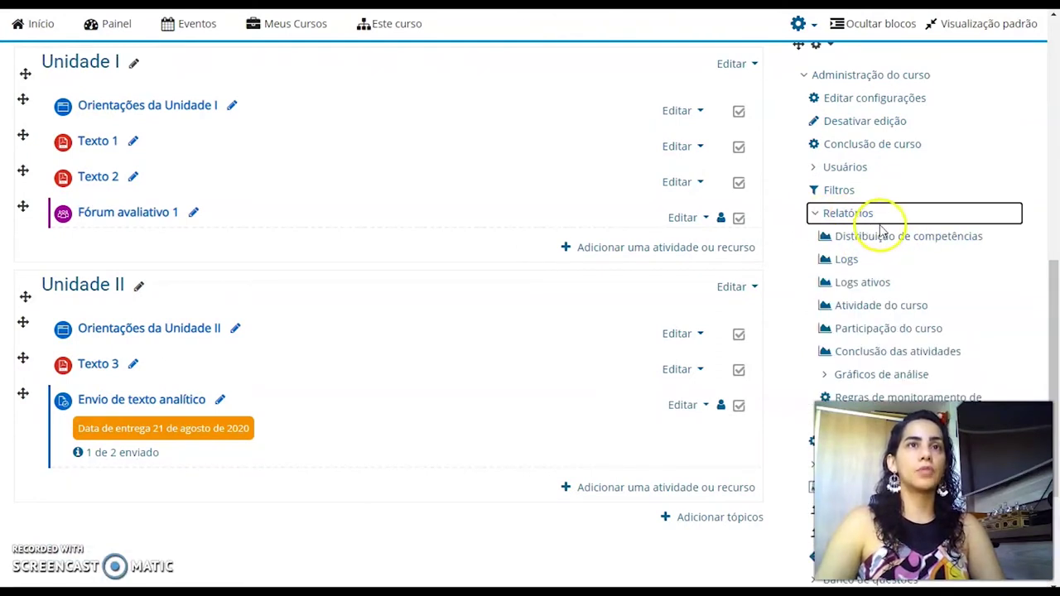
scroll(877, 228, down, 1)
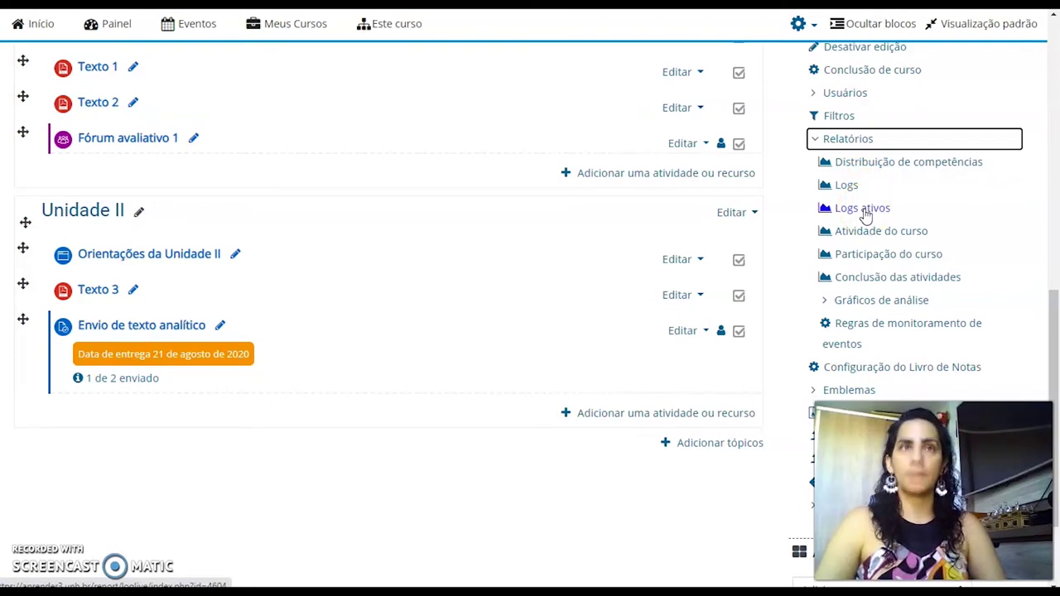
click(849, 190)
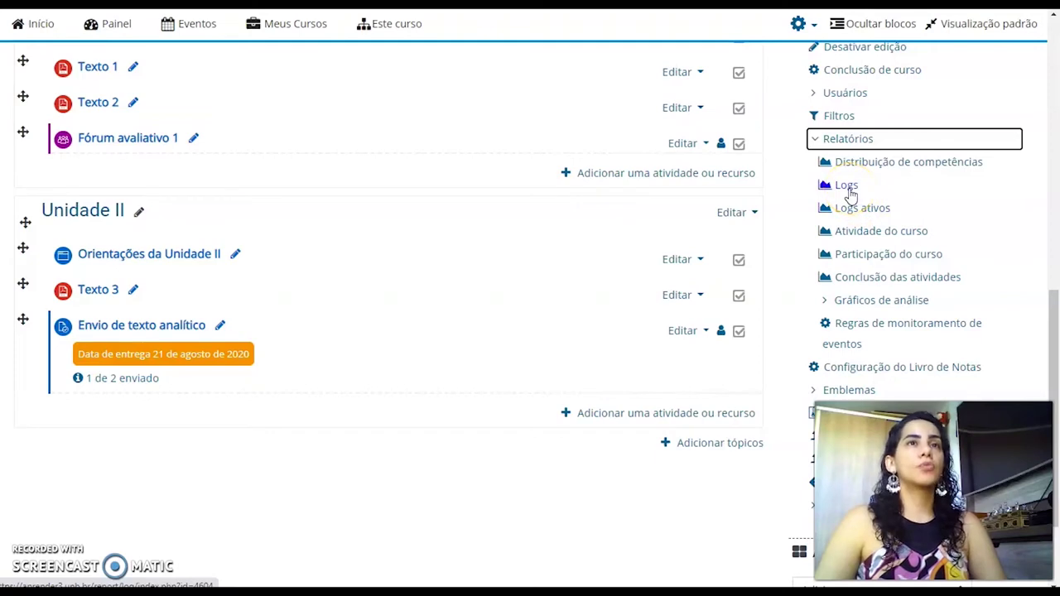
click(848, 187)
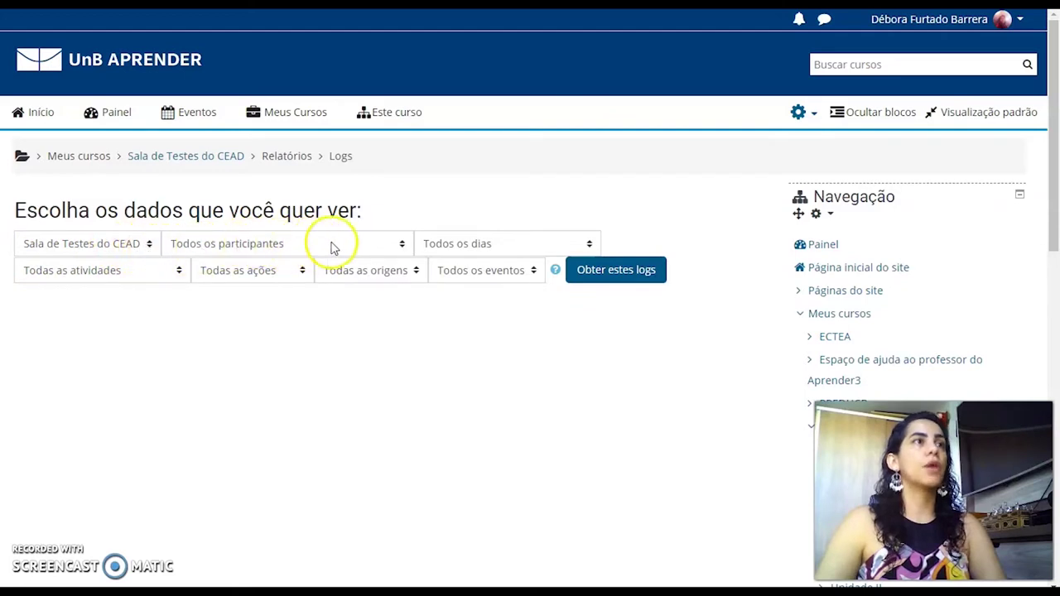
Review the log report's filter options for participants, days, activities, actions, origins and events.
click(358, 252)
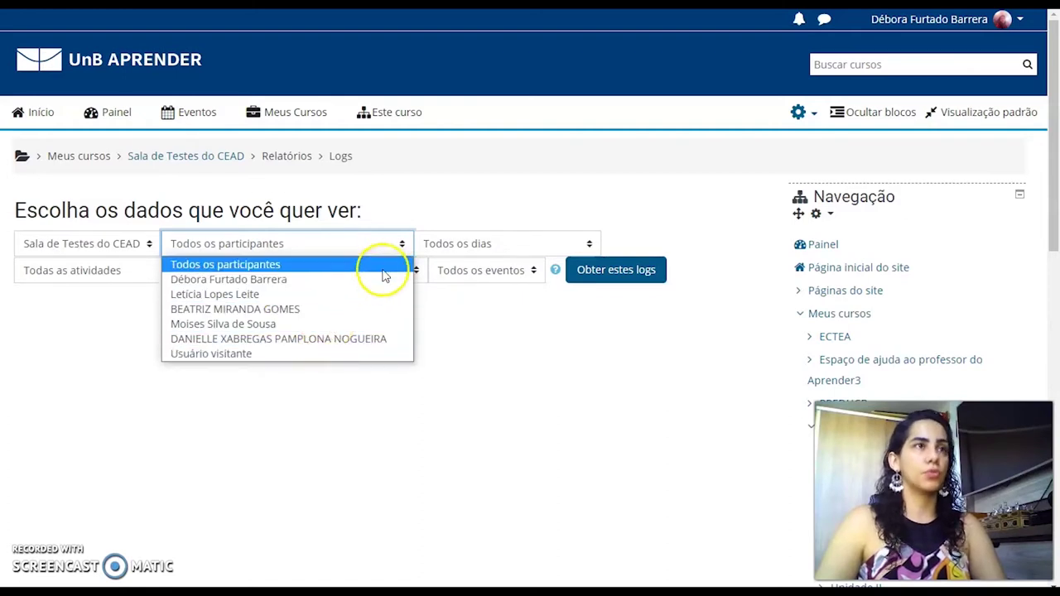
click(491, 247)
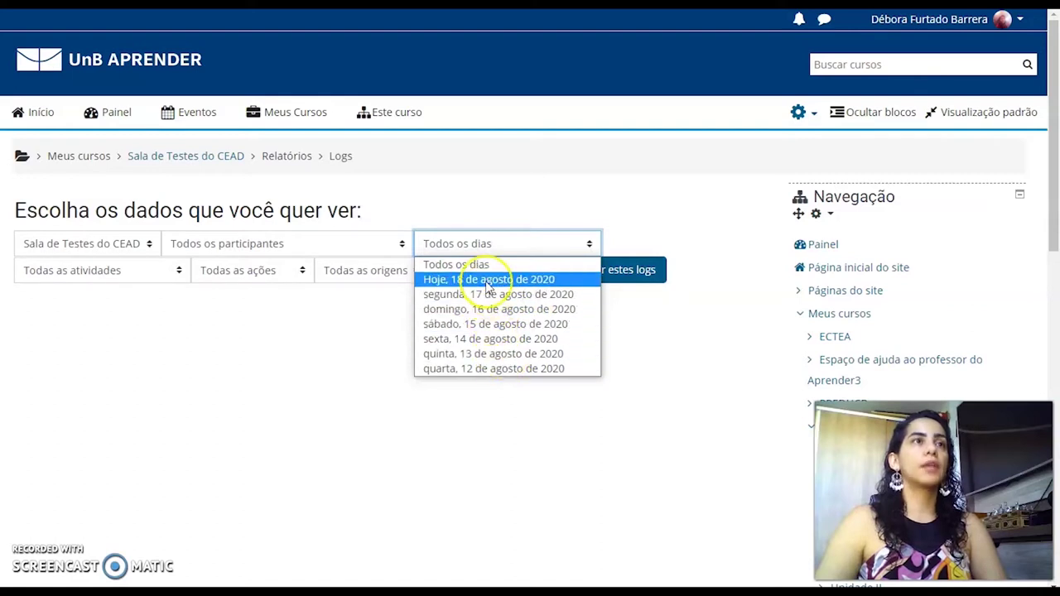
click(139, 274)
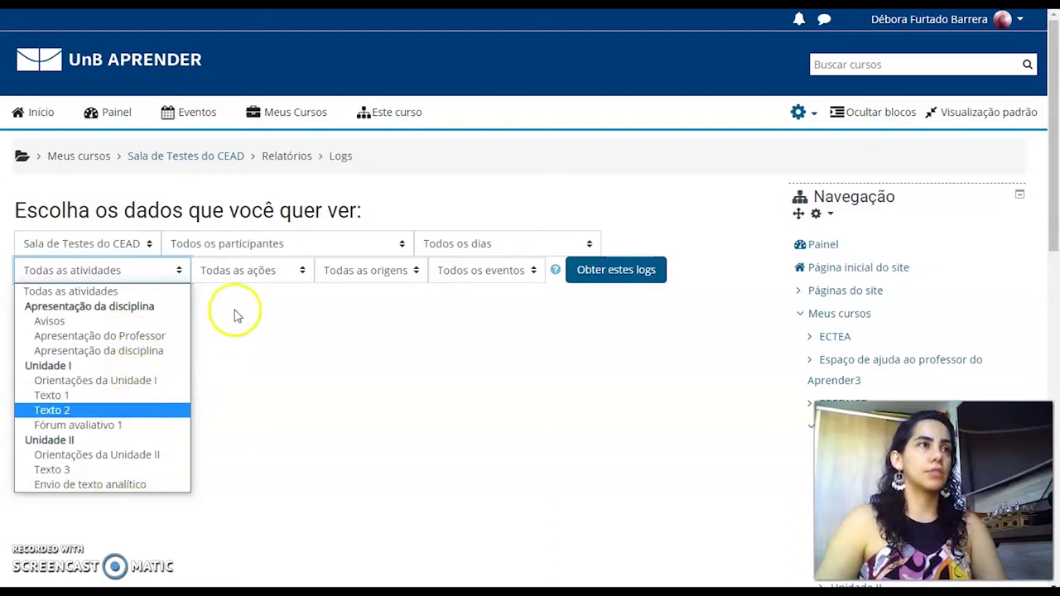
click(247, 277)
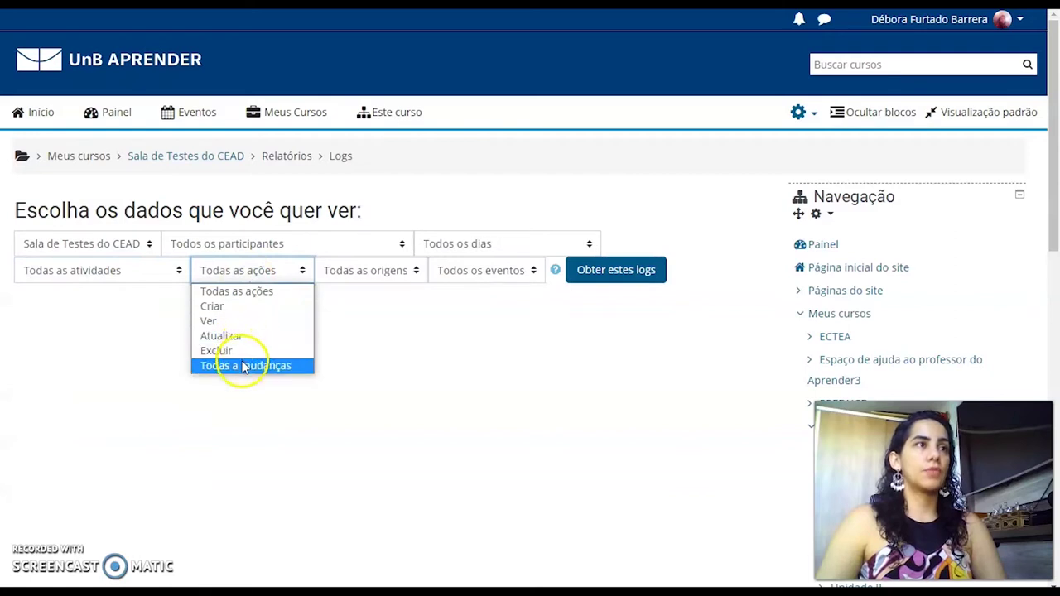
click(385, 270)
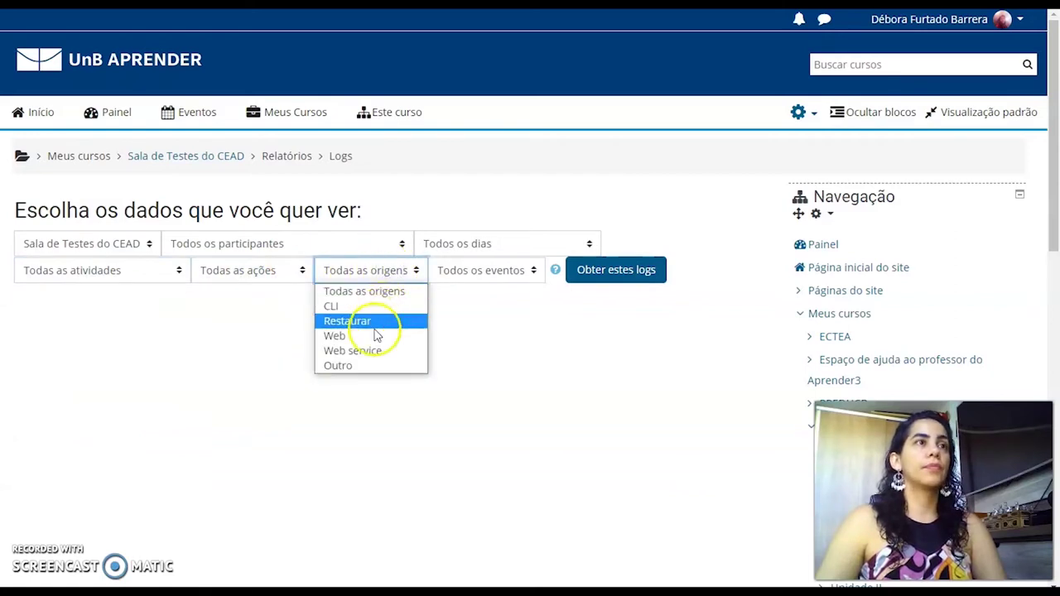
click(447, 271)
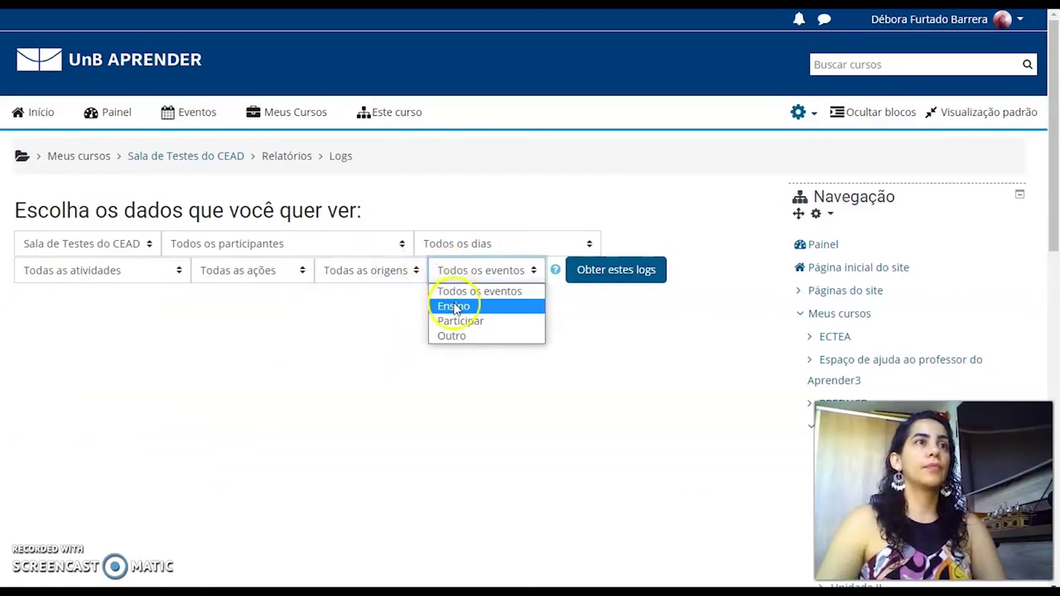
click(298, 330)
click(268, 244)
click(269, 244)
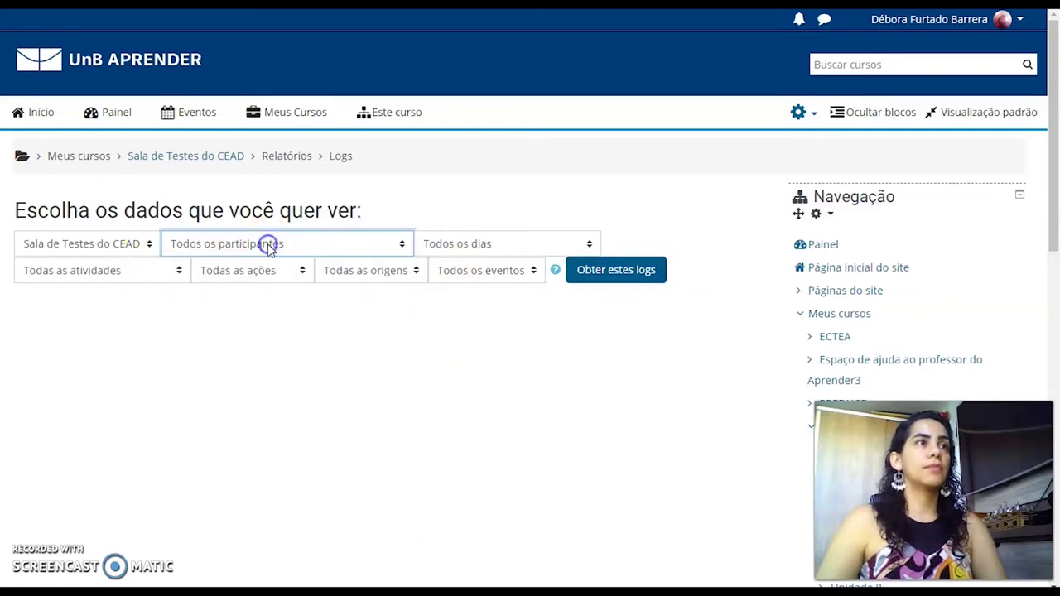
Get the logs of all participants for segunda, 17 de agosto de 2020, limited to the activity Orientações da Unidade I.
click(480, 241)
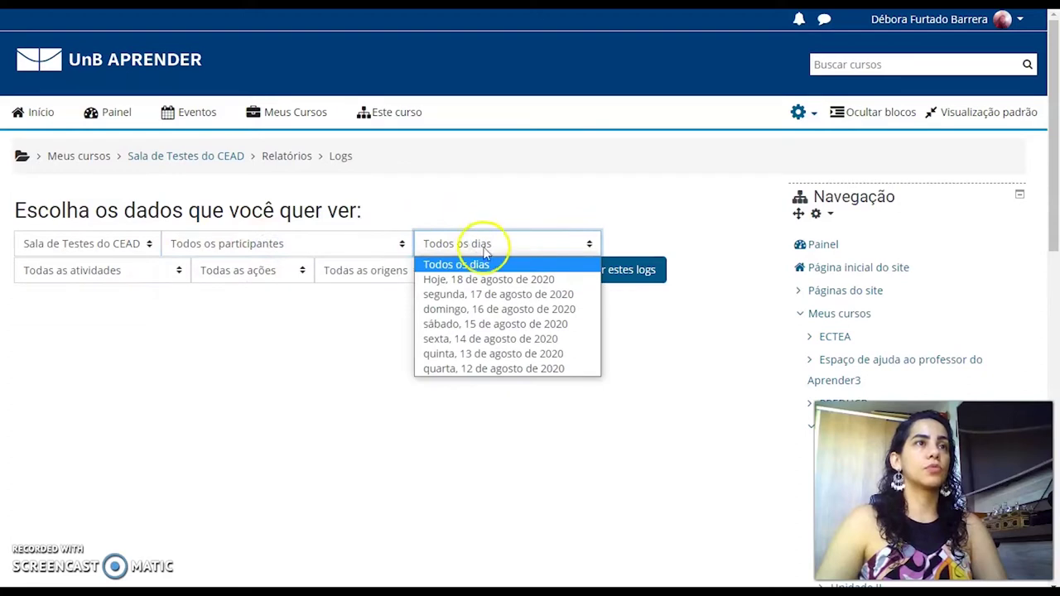
click(477, 294)
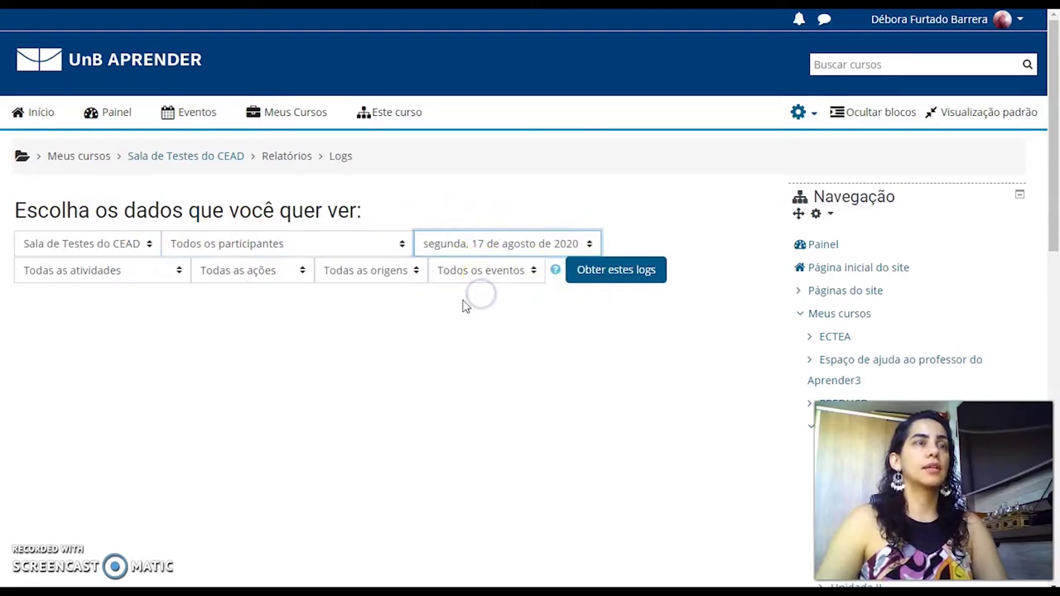
click(137, 278)
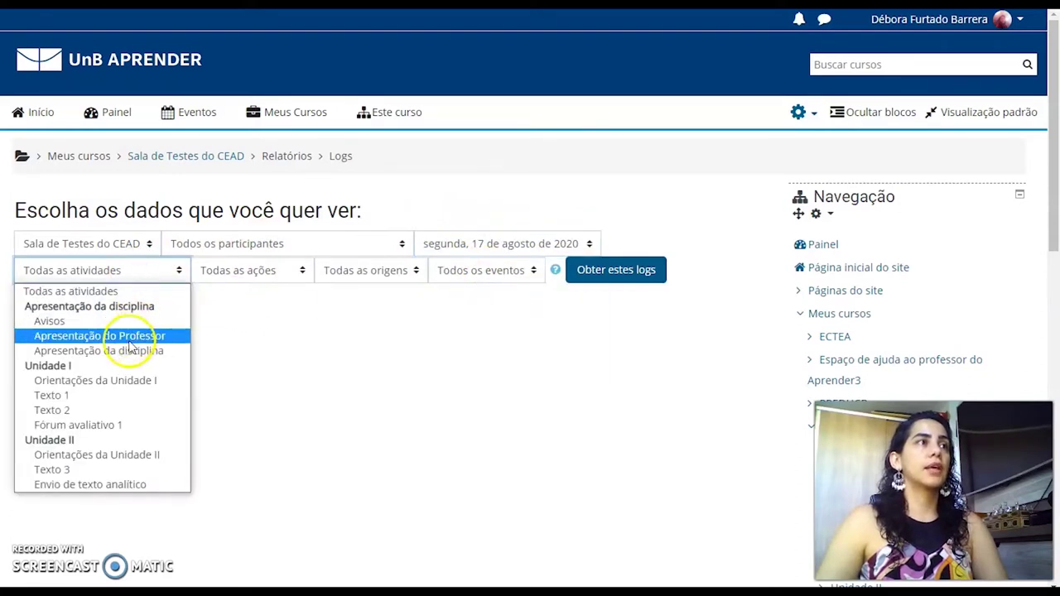
click(107, 382)
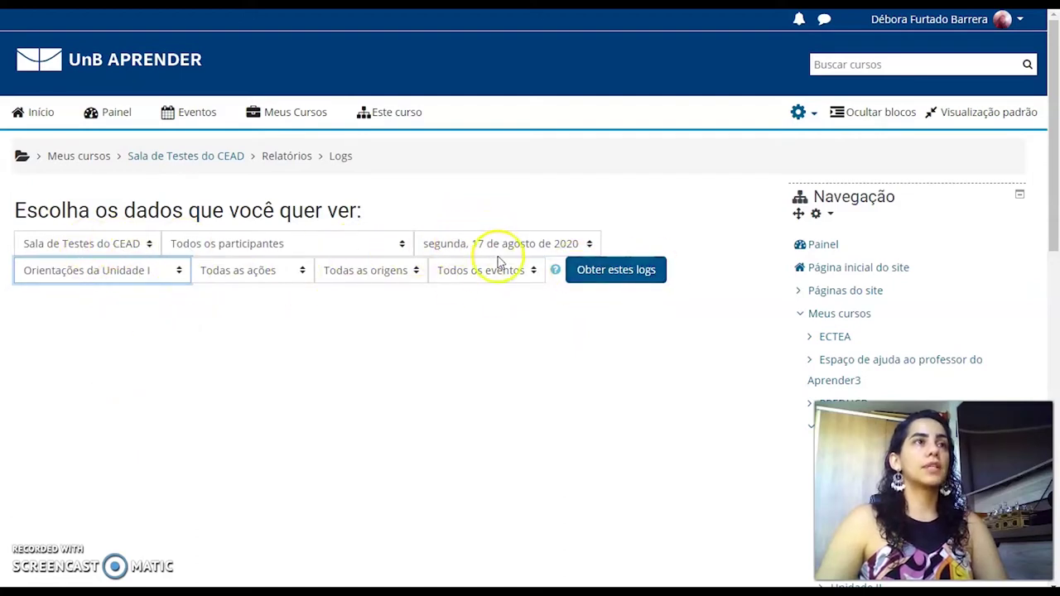
click(614, 281)
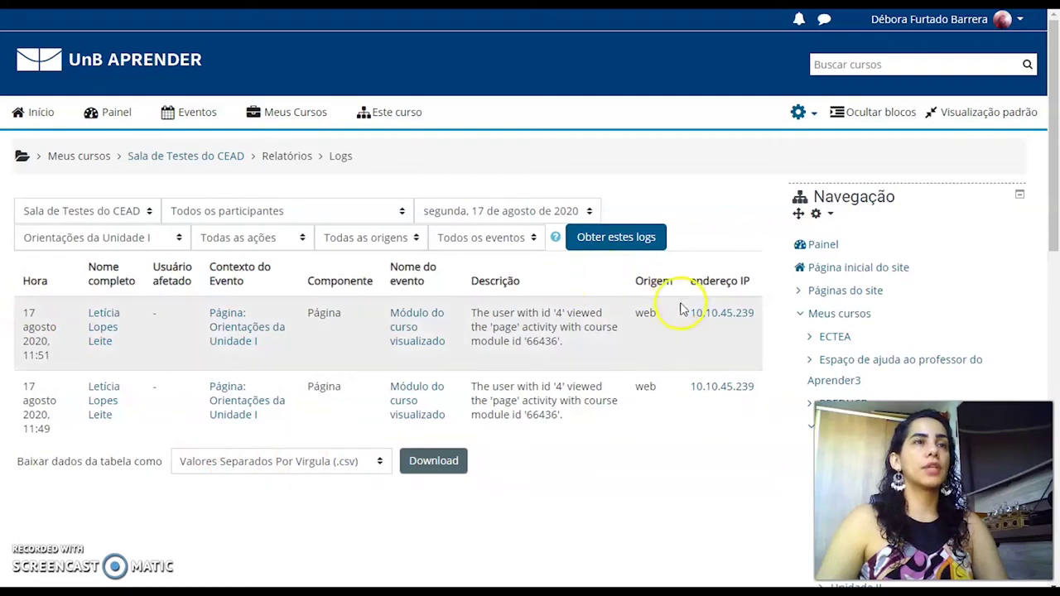
Check the file formats offered for downloading the log table and return to the Sala de Testes do CEAD course page.
click(381, 465)
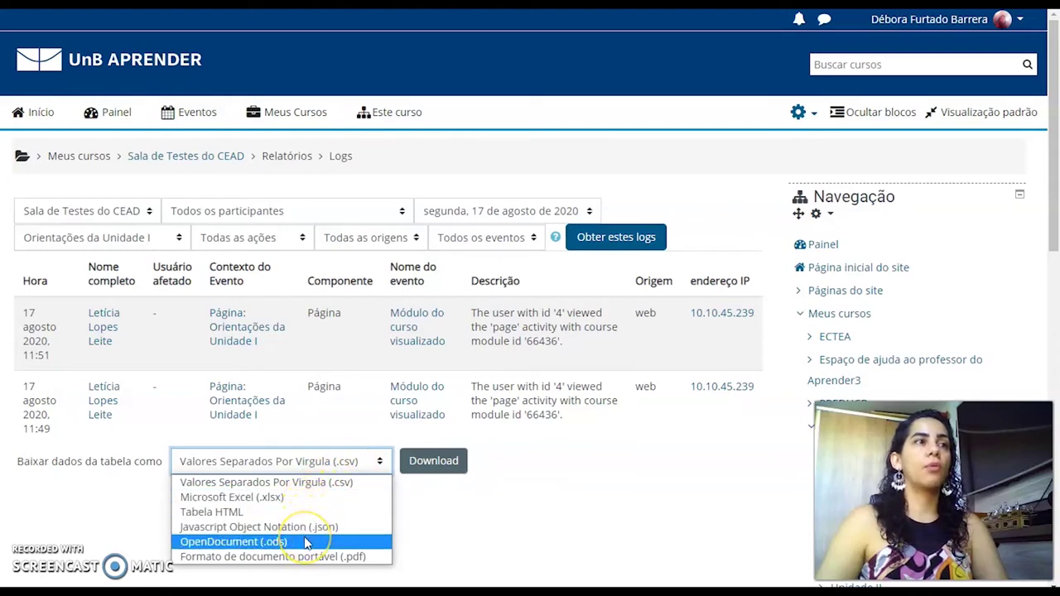
click(424, 469)
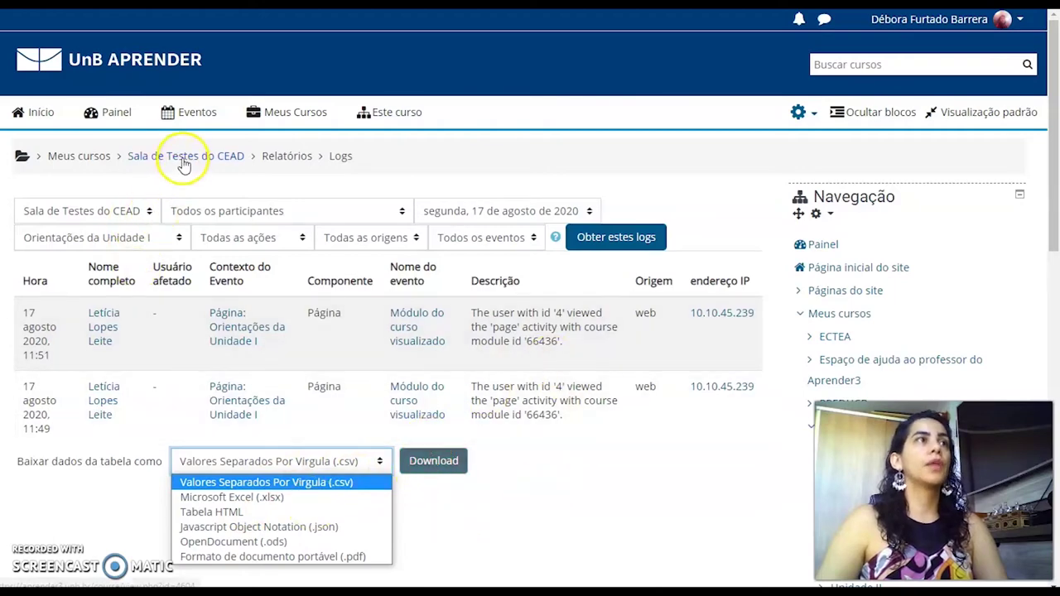
click(184, 162)
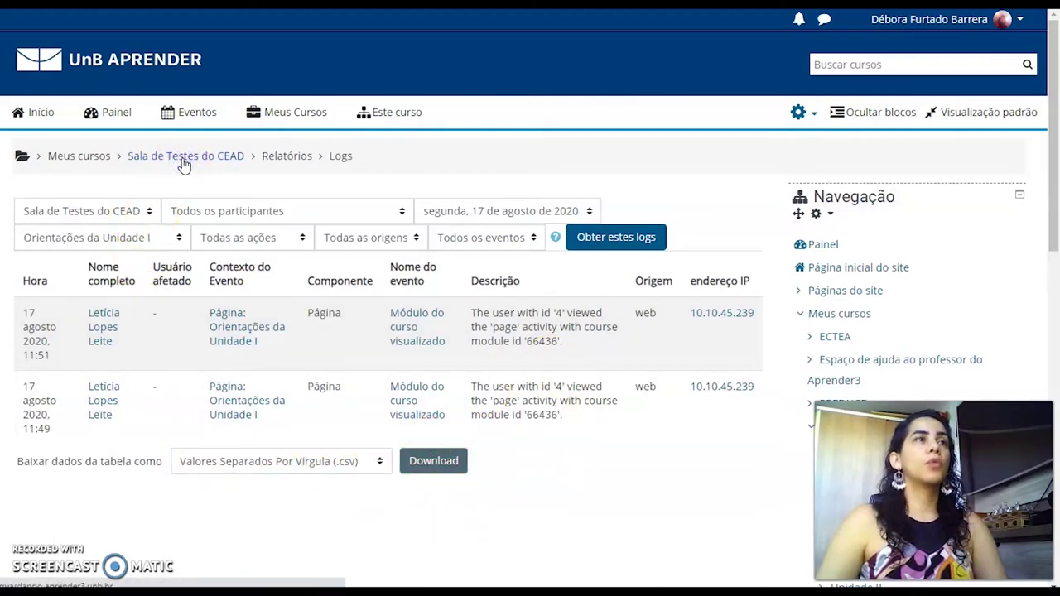
Open the course's Logs ativos report from the reports in the course administration.
scroll(532, 208, down, 5)
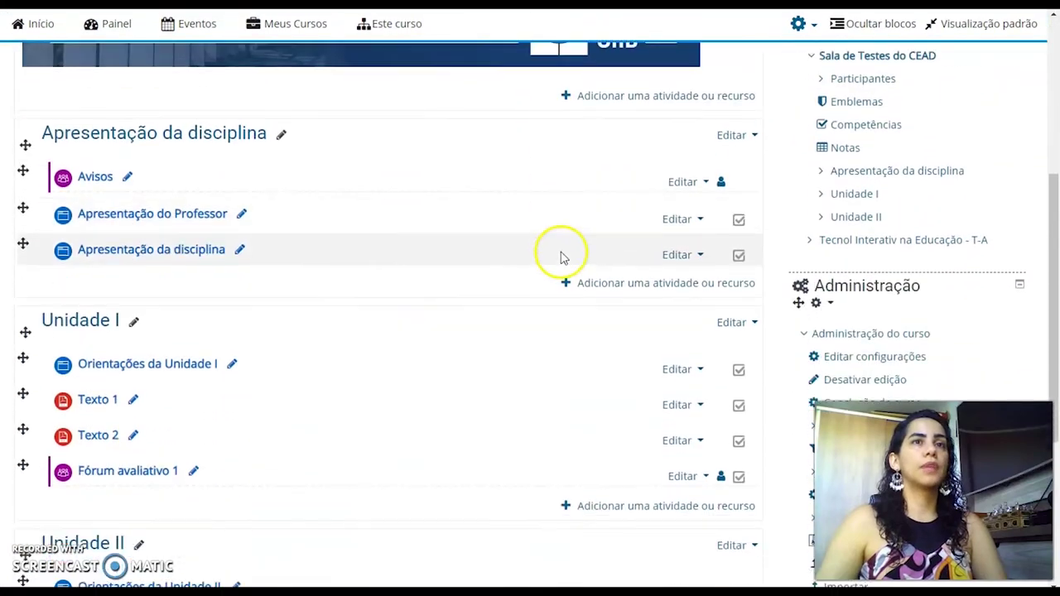
scroll(989, 194, down, 2)
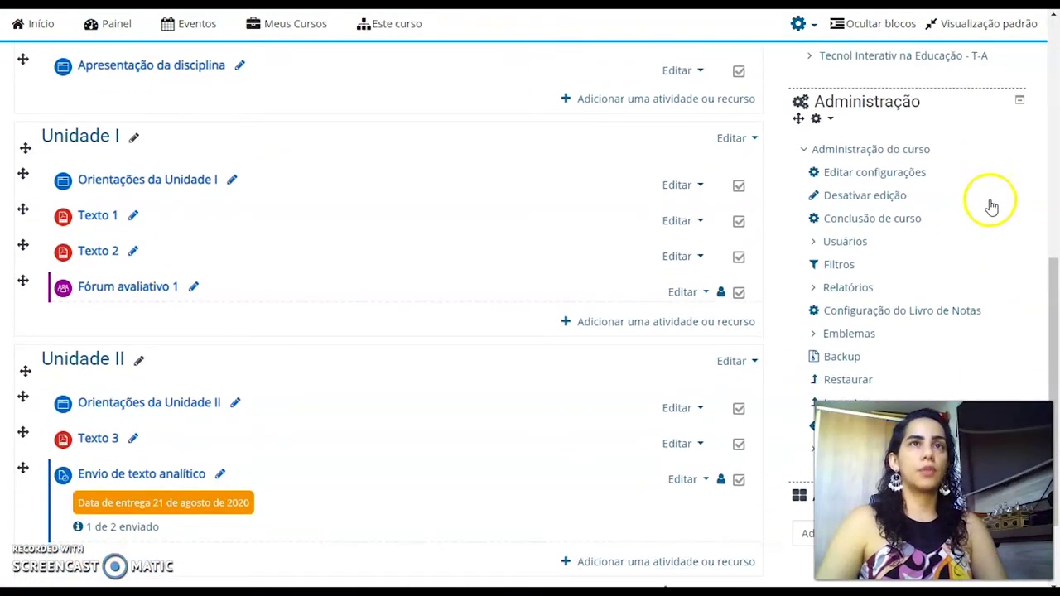
scroll(988, 206, down, 2)
scroll(871, 124, up, 1)
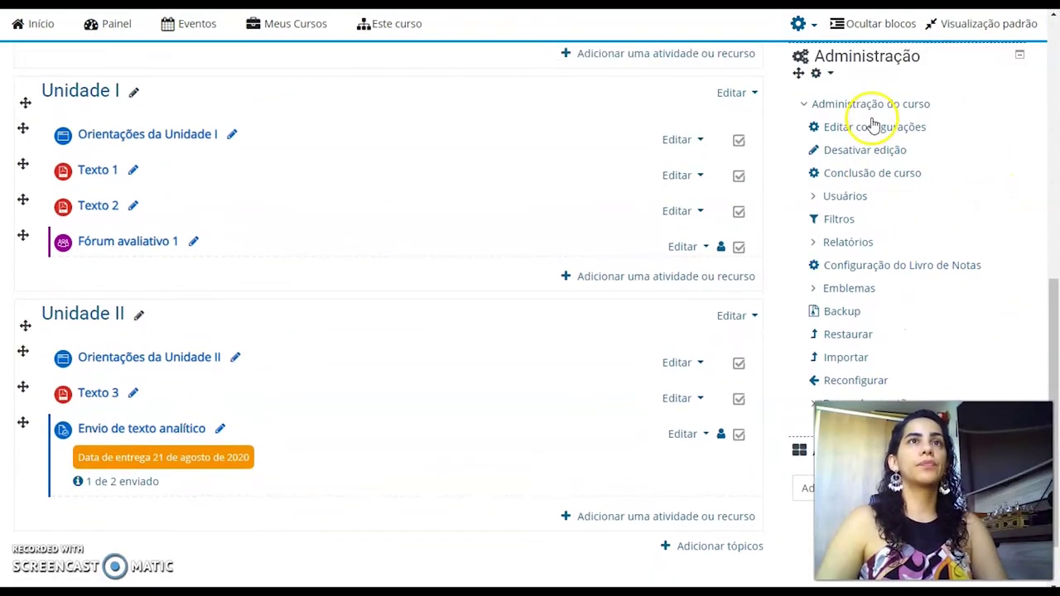
click(861, 244)
scroll(911, 265, down, 1)
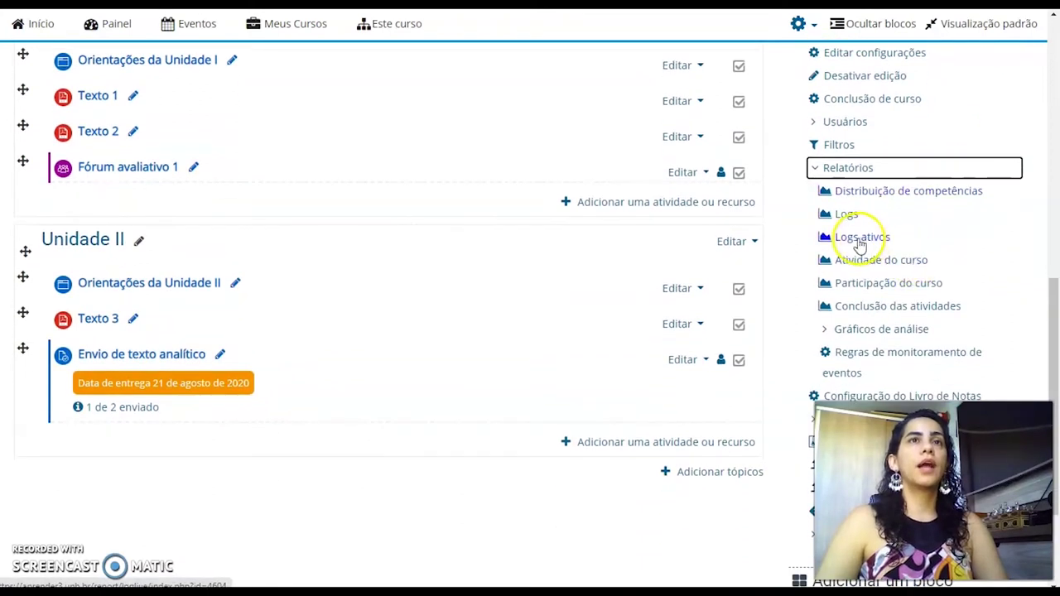
click(853, 240)
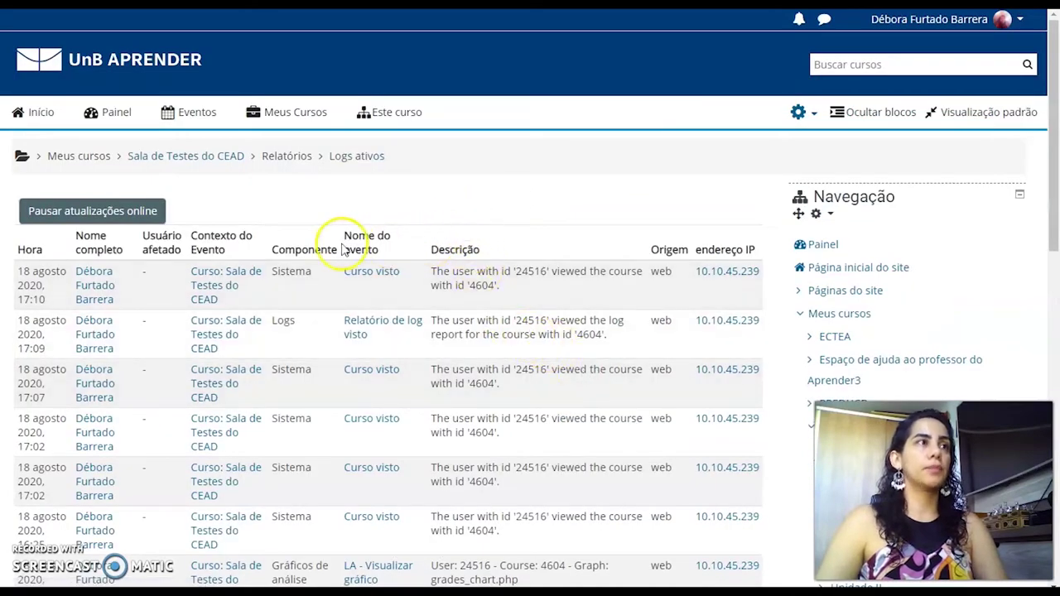
Examine the recent activity entries in the live log table and return to the course page.
scroll(267, 244, down, 1)
scroll(268, 244, down, 4)
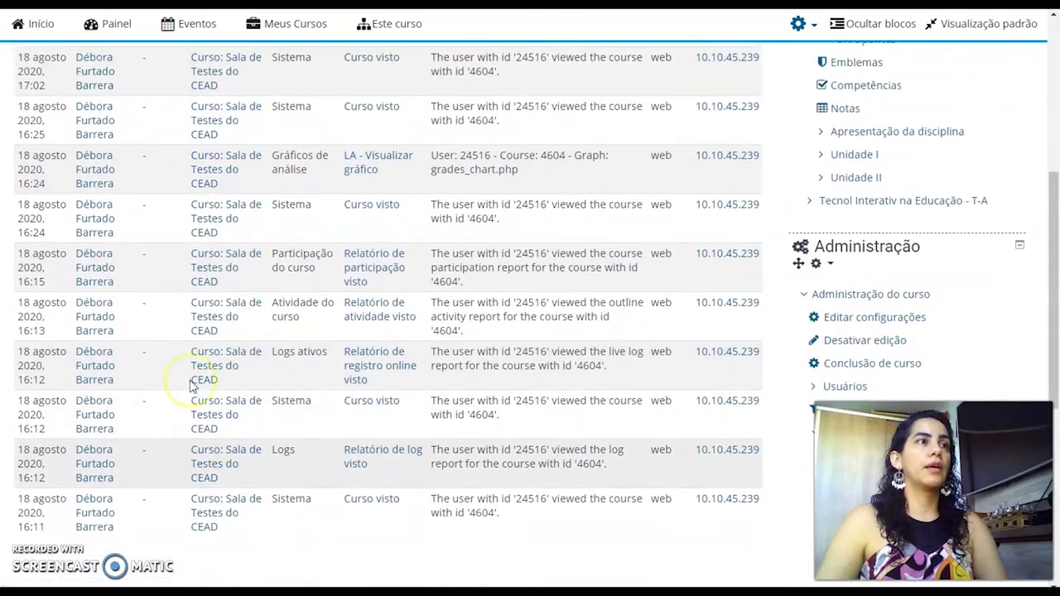
scroll(189, 378, up, 3)
scroll(161, 386, down, 1)
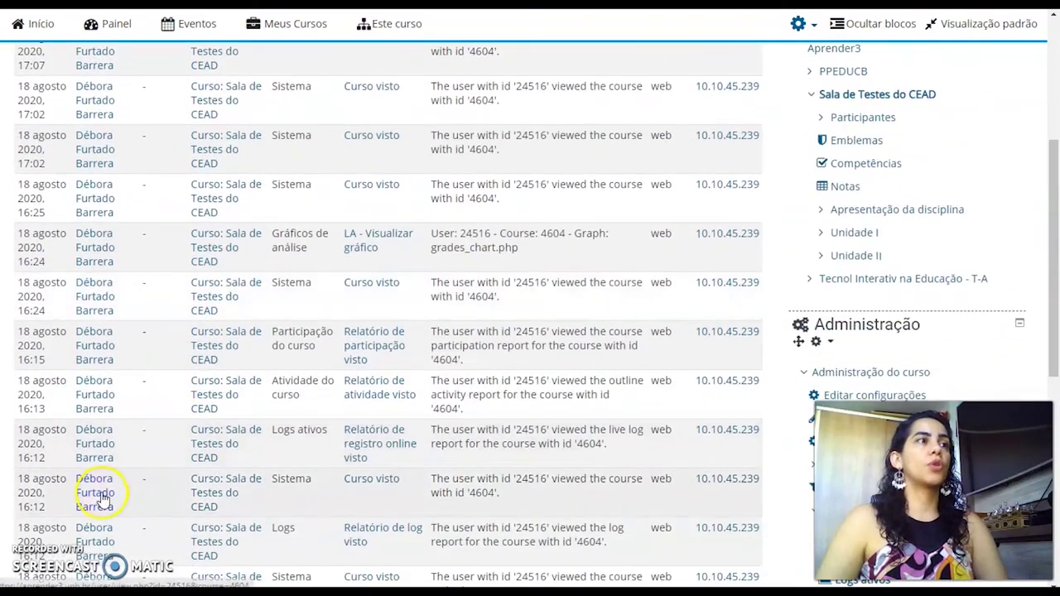
scroll(94, 485, down, 1)
scroll(91, 492, up, 5)
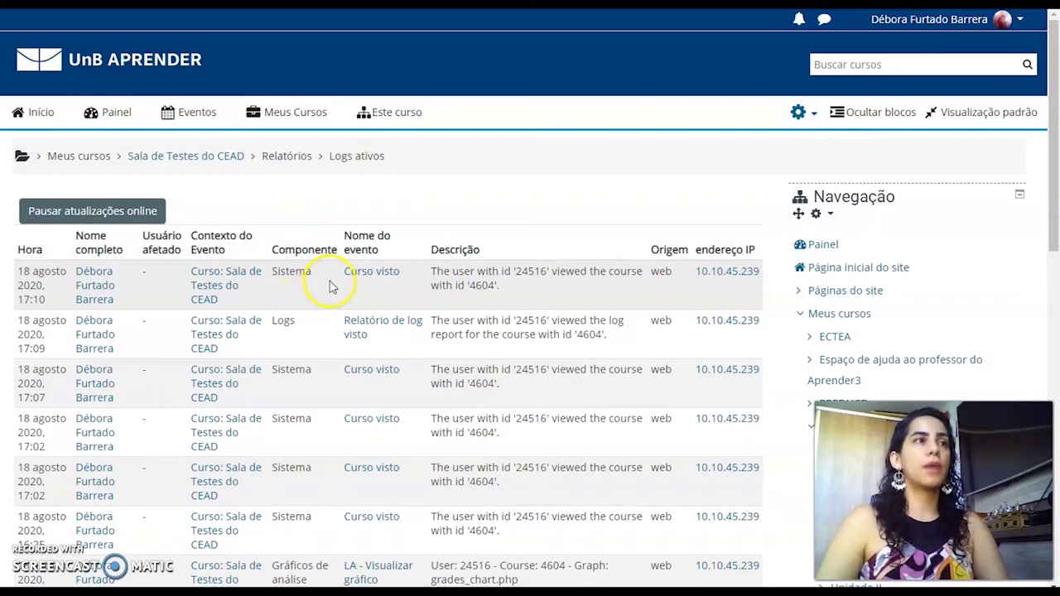
scroll(329, 286, down, 5)
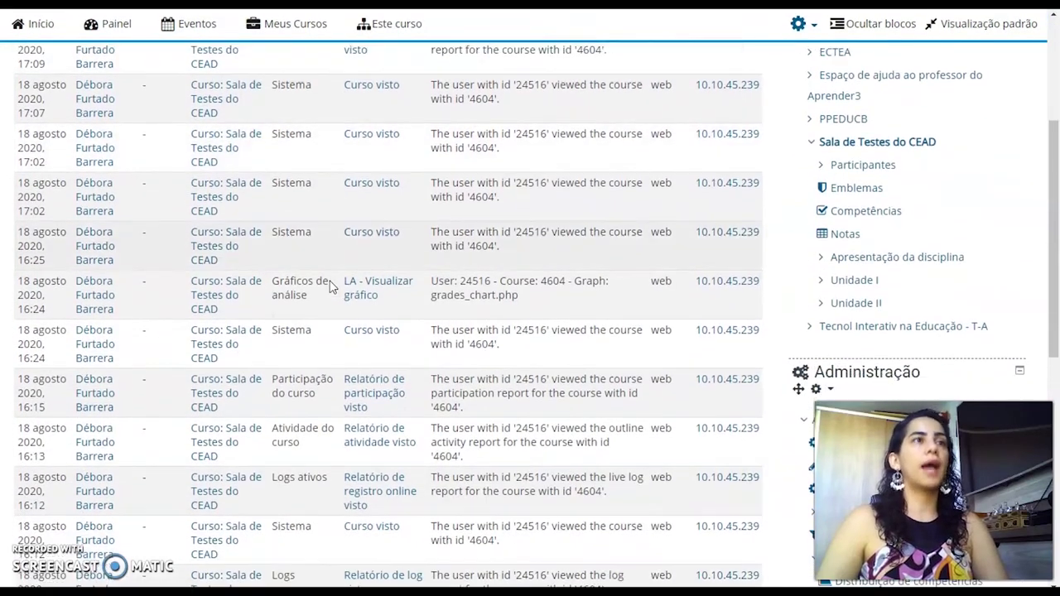
scroll(330, 286, up, 6)
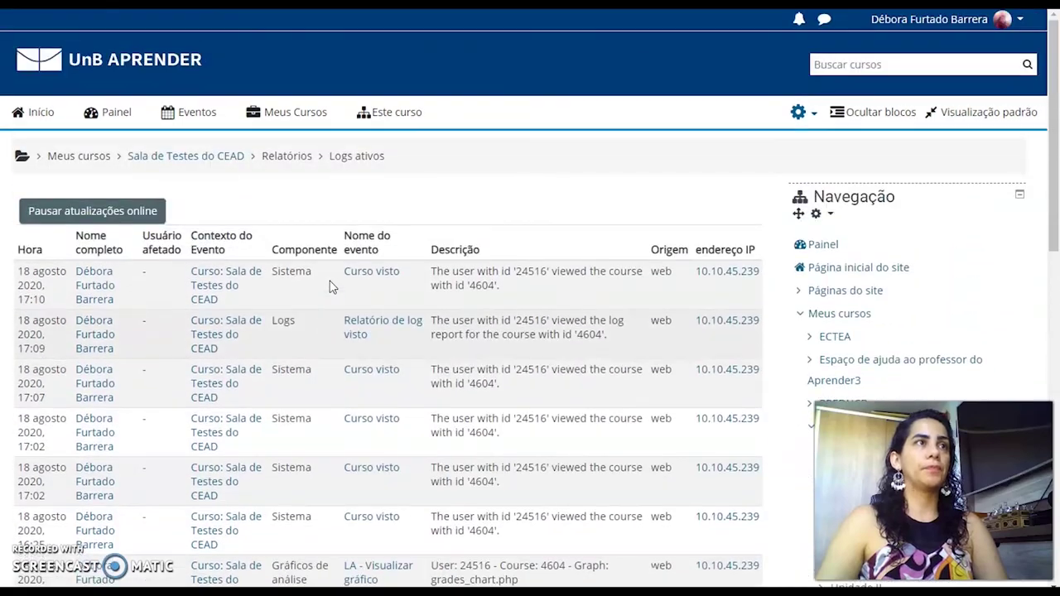
click(204, 159)
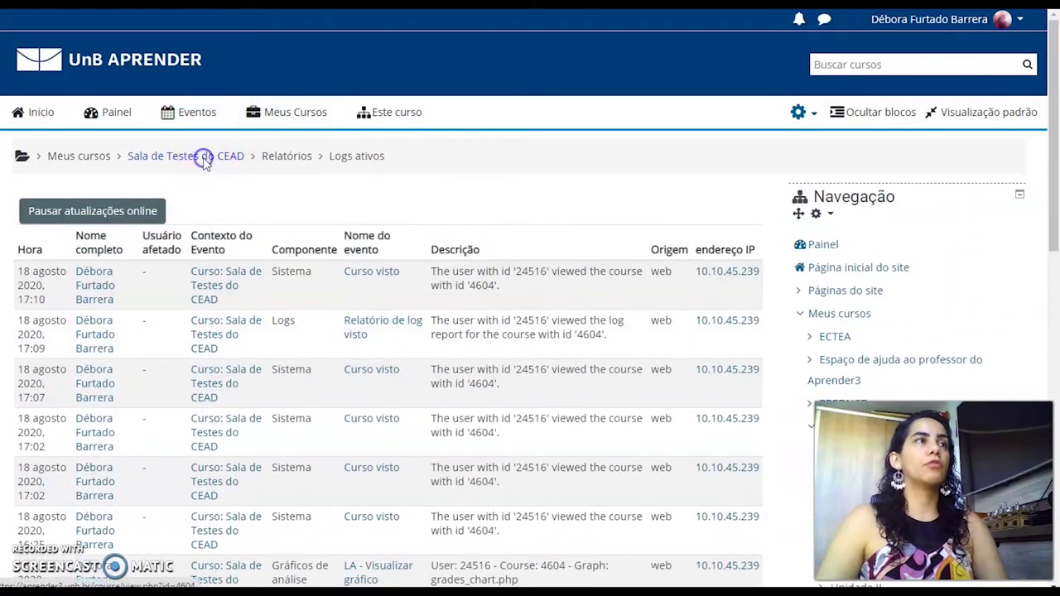
Open the Atividade do curso report from the reports in the course administration.
scroll(605, 180, down, 6)
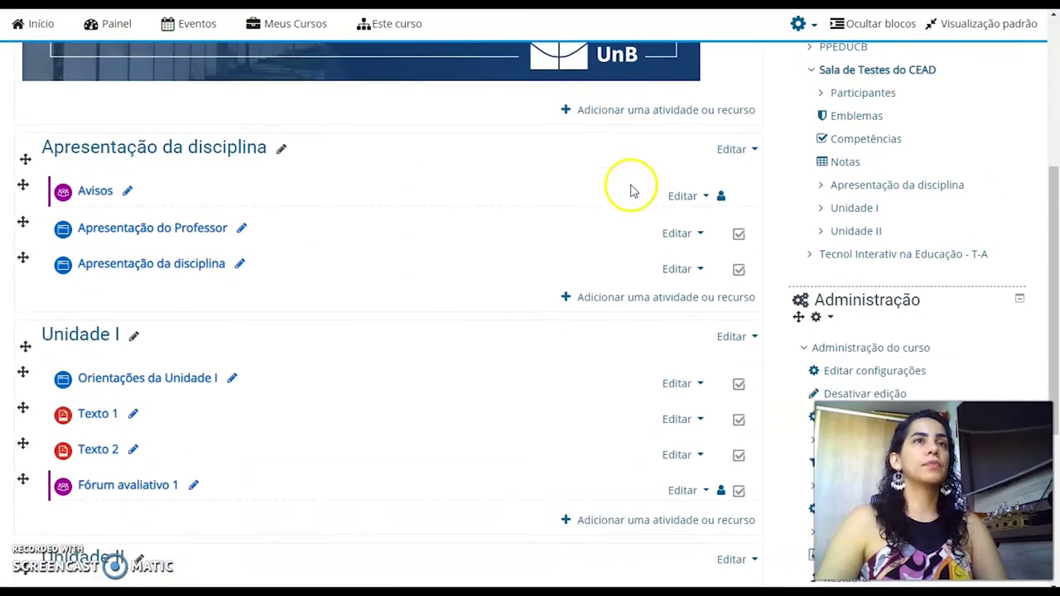
scroll(982, 182, down, 3)
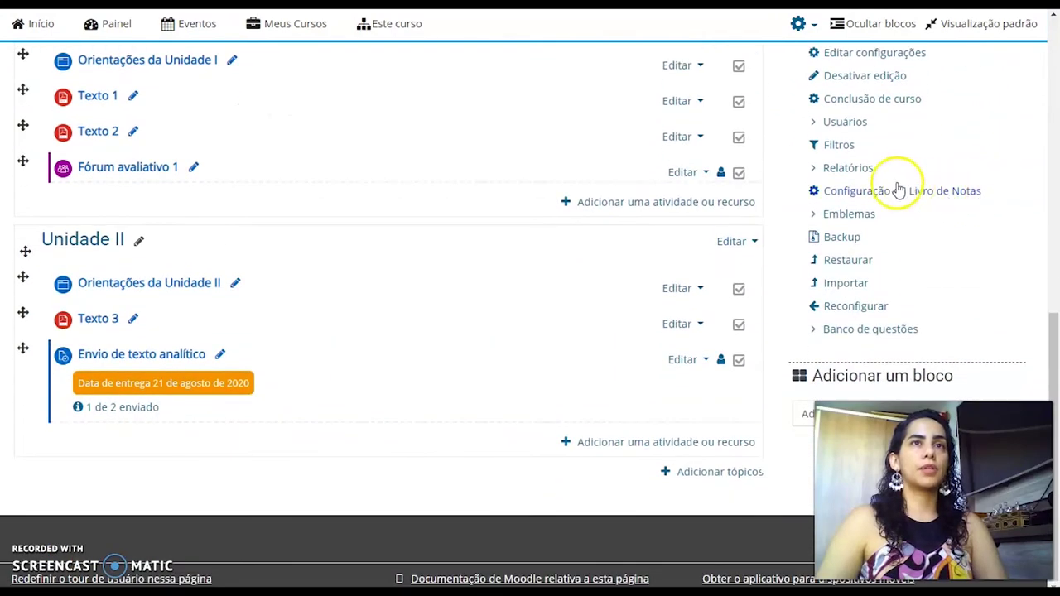
click(862, 172)
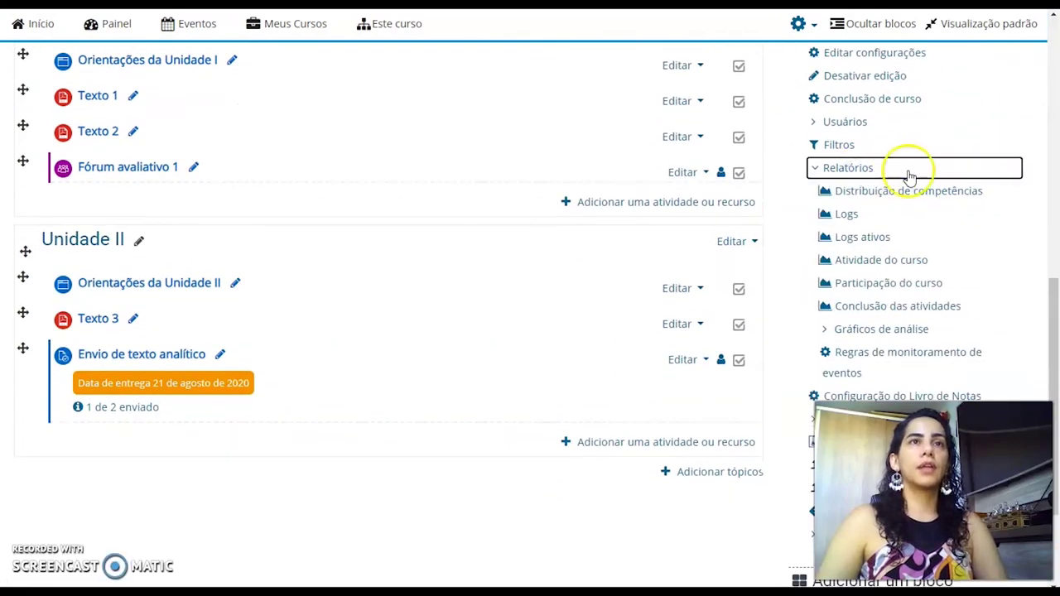
click(904, 262)
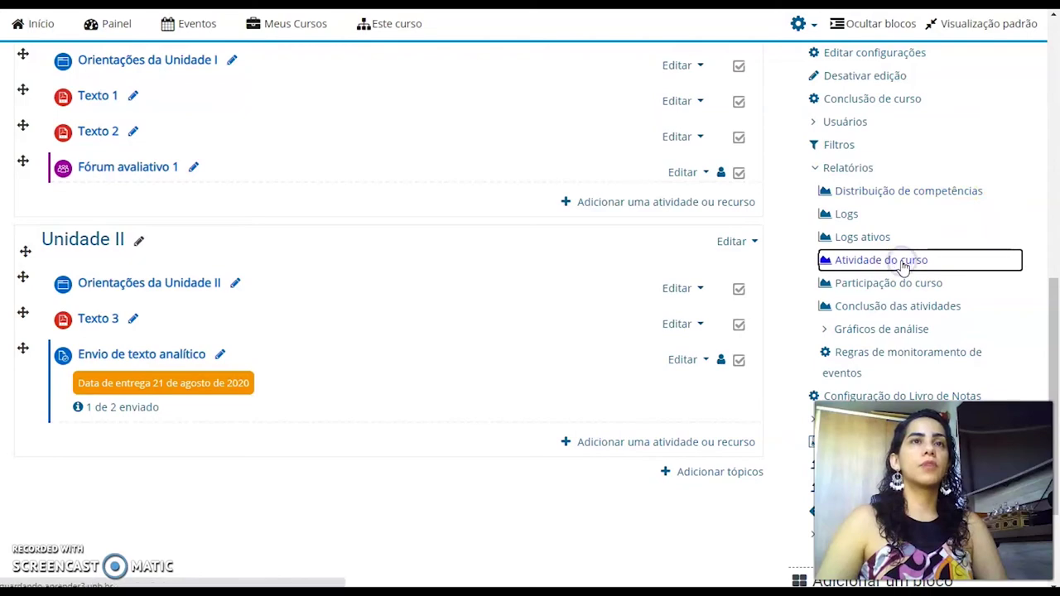
Examine the views and last access of each activity in the course activity report and return to the Sala de Testes do CEAD page.
scroll(693, 239, down, 1)
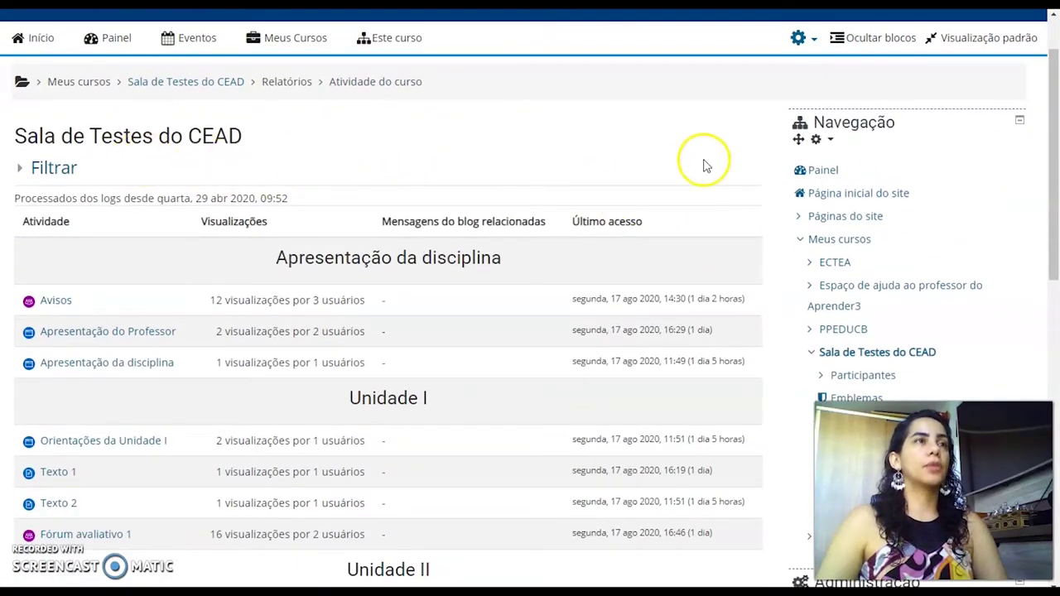
scroll(717, 174, down, 2)
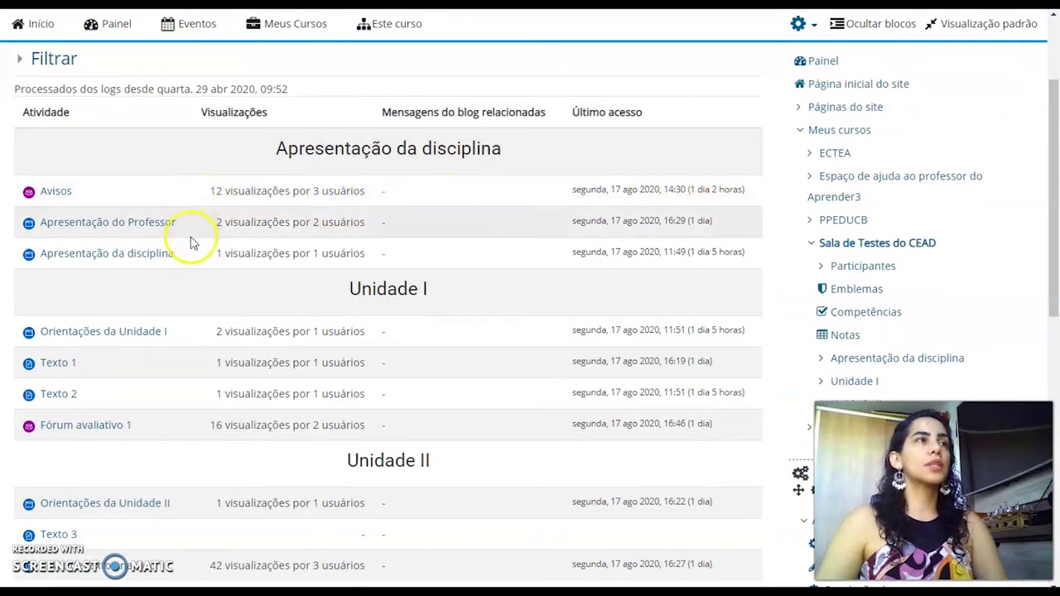
scroll(193, 343, down, 1)
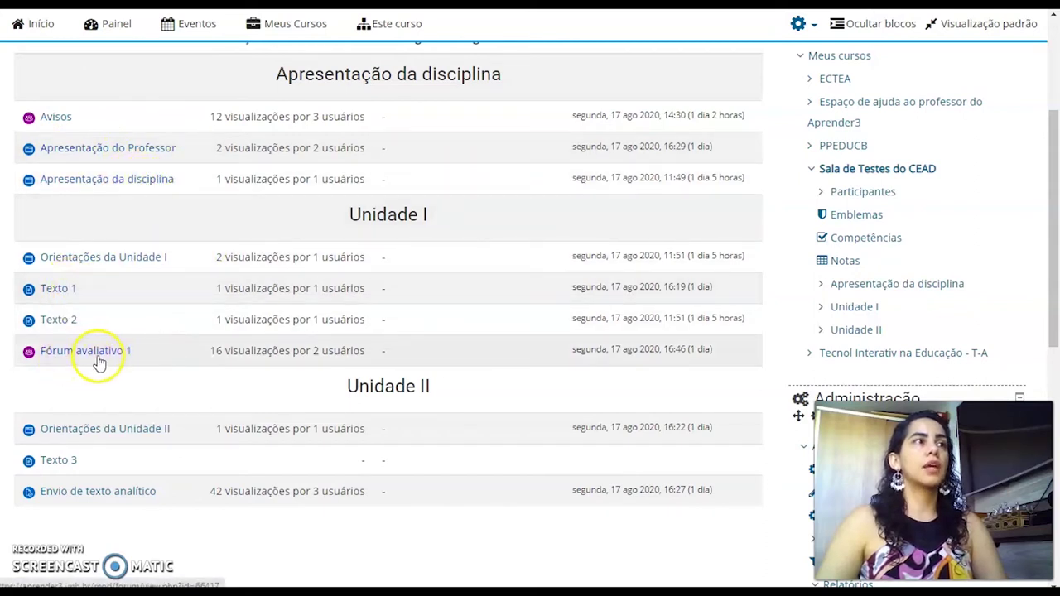
scroll(161, 412, up, 1)
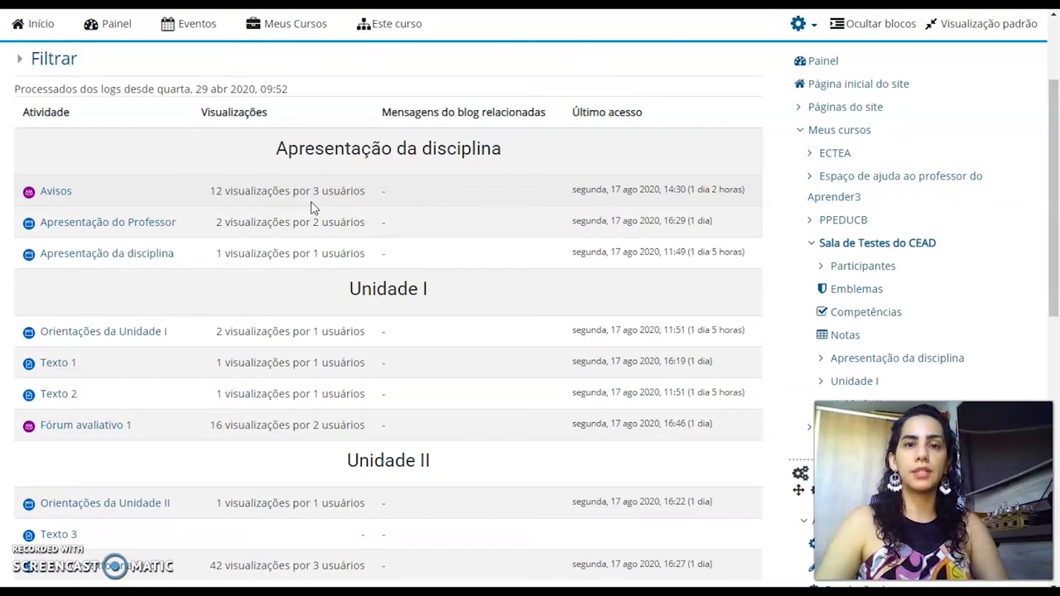
scroll(312, 208, down, 1)
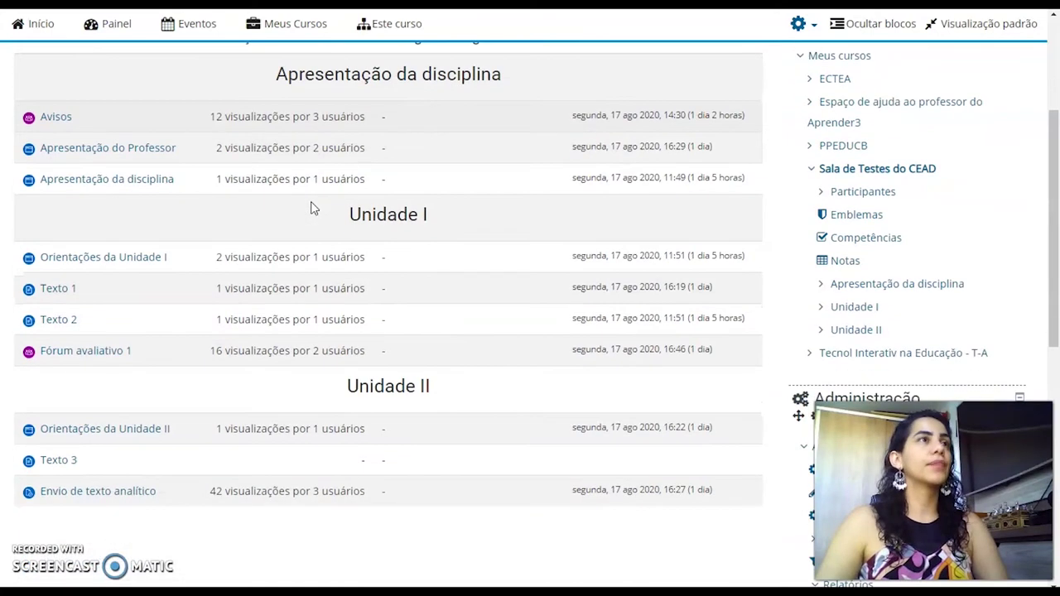
scroll(594, 141, up, 1)
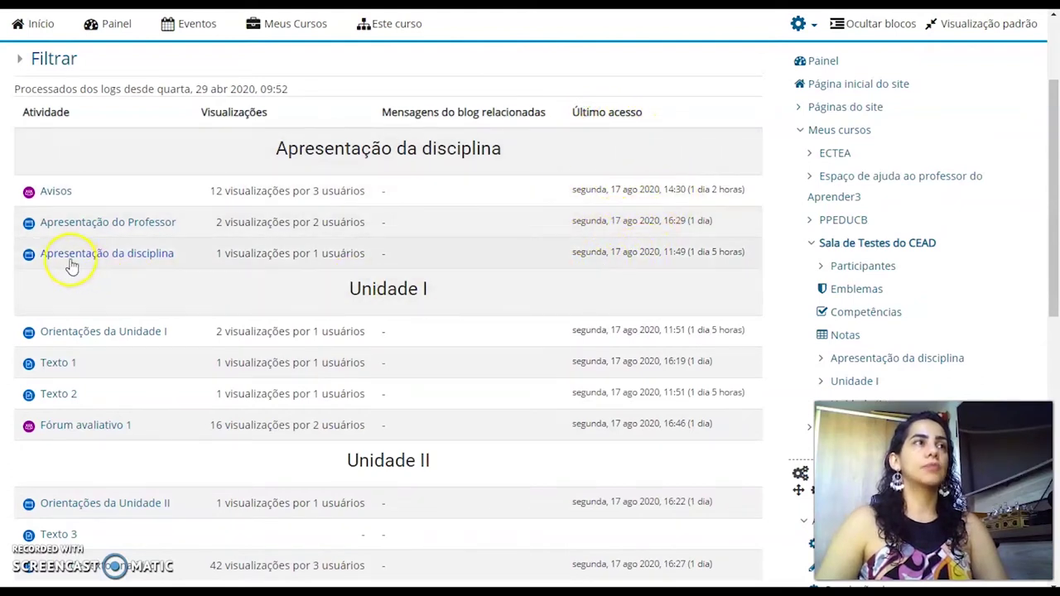
scroll(284, 286, up, 3)
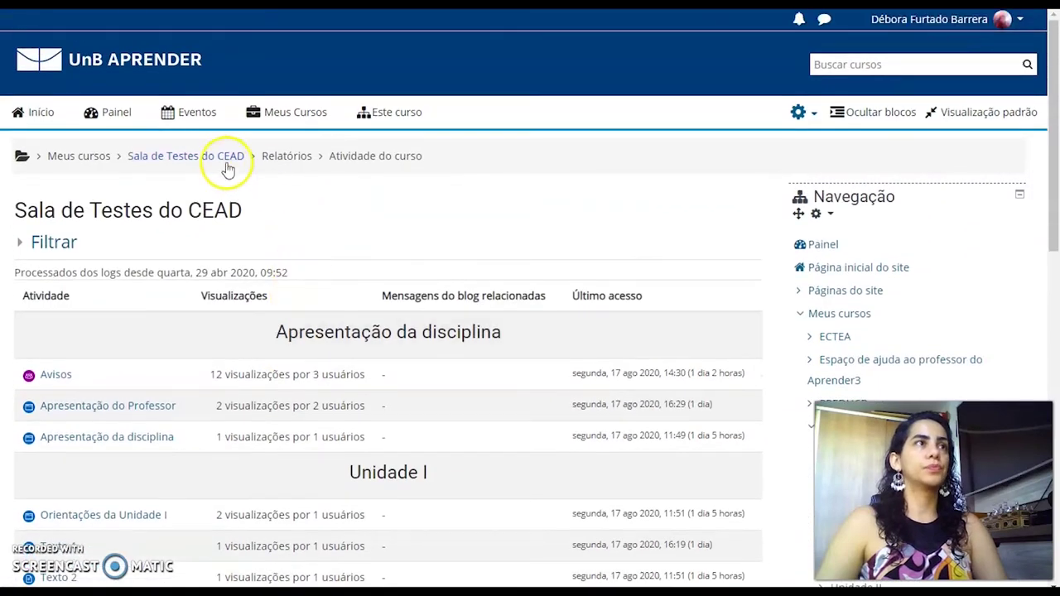
click(215, 160)
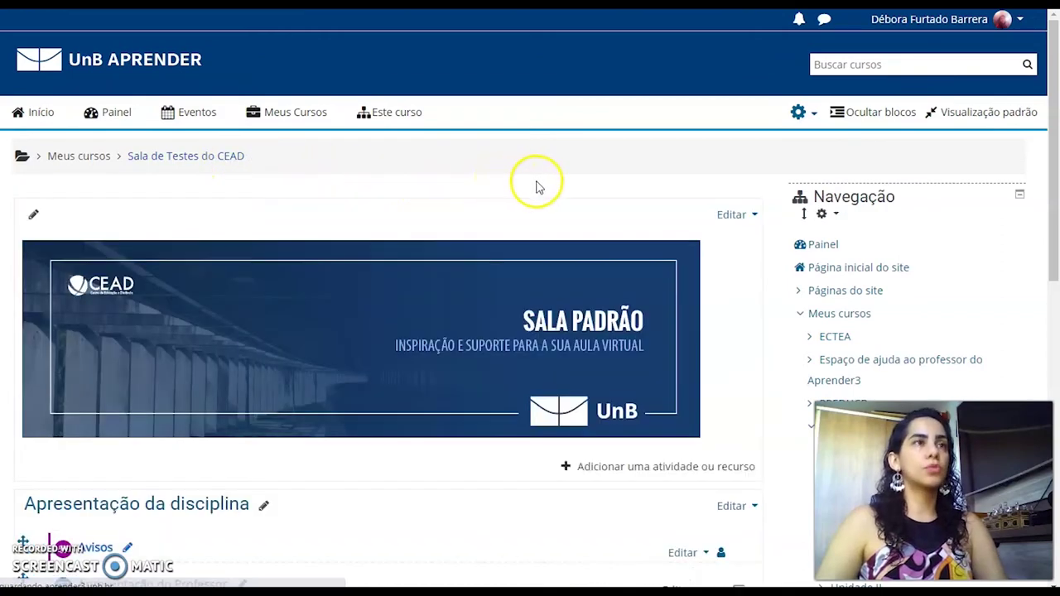
Open the Participação do curso report from the reports in the course administration.
scroll(710, 220, down, 5)
scroll(890, 199, down, 4)
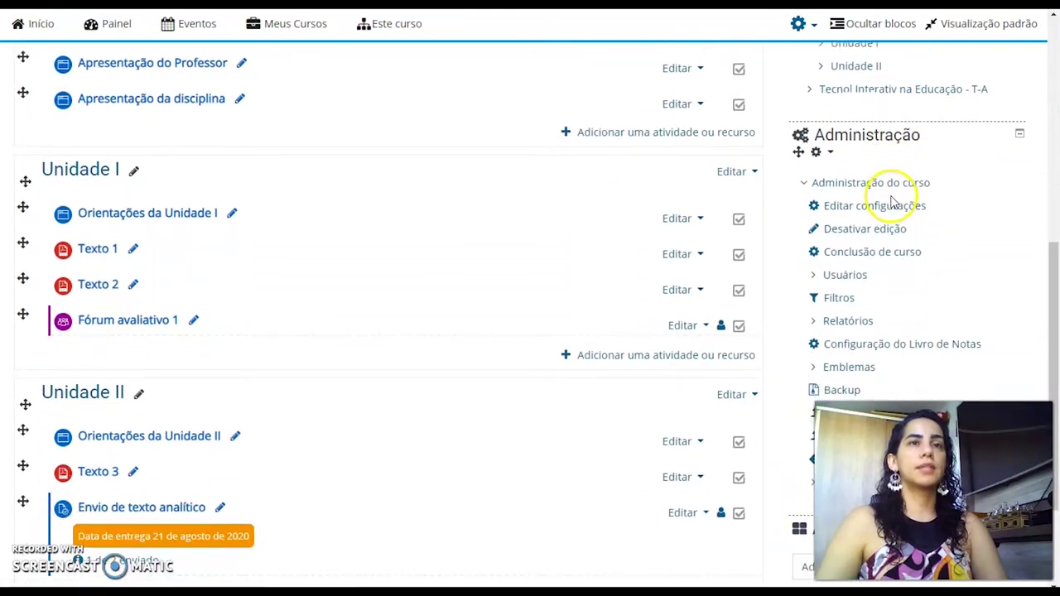
click(864, 217)
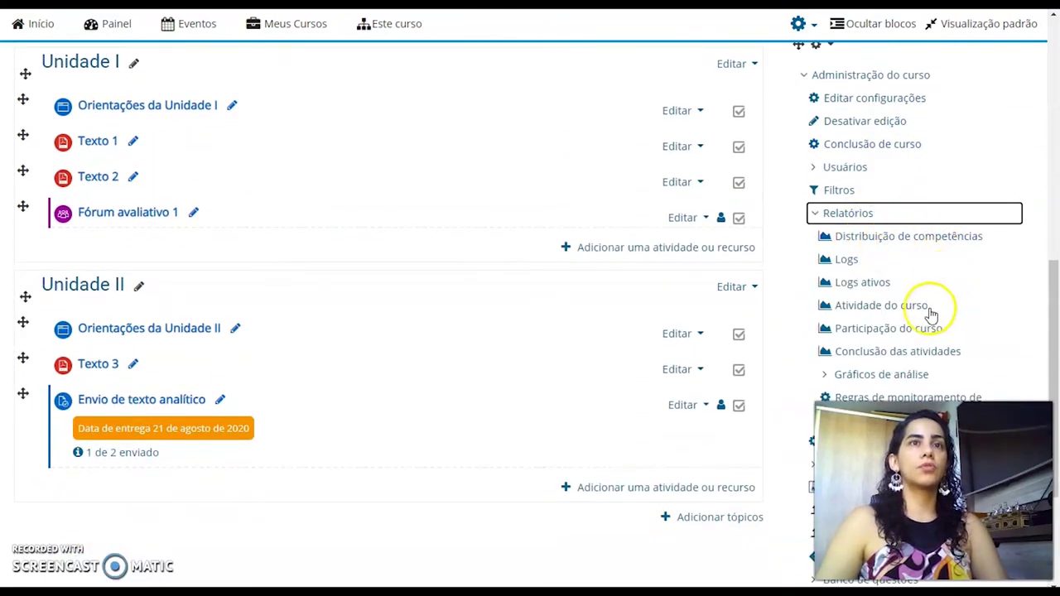
click(892, 330)
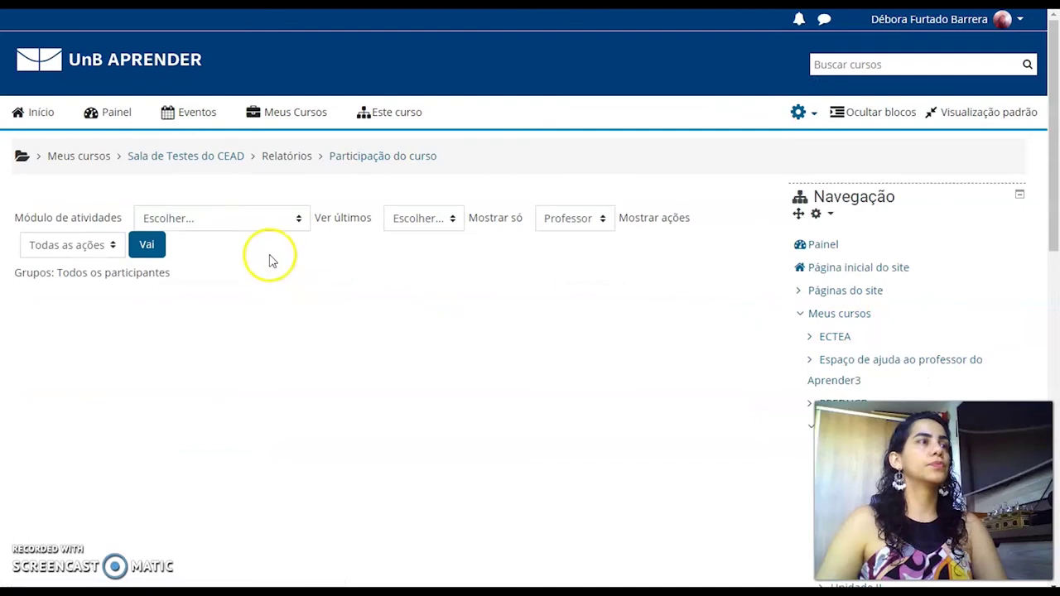
Generate the participation report for Envio de texto analítico over the last 2 dias, showing only the Estudante role.
click(287, 223)
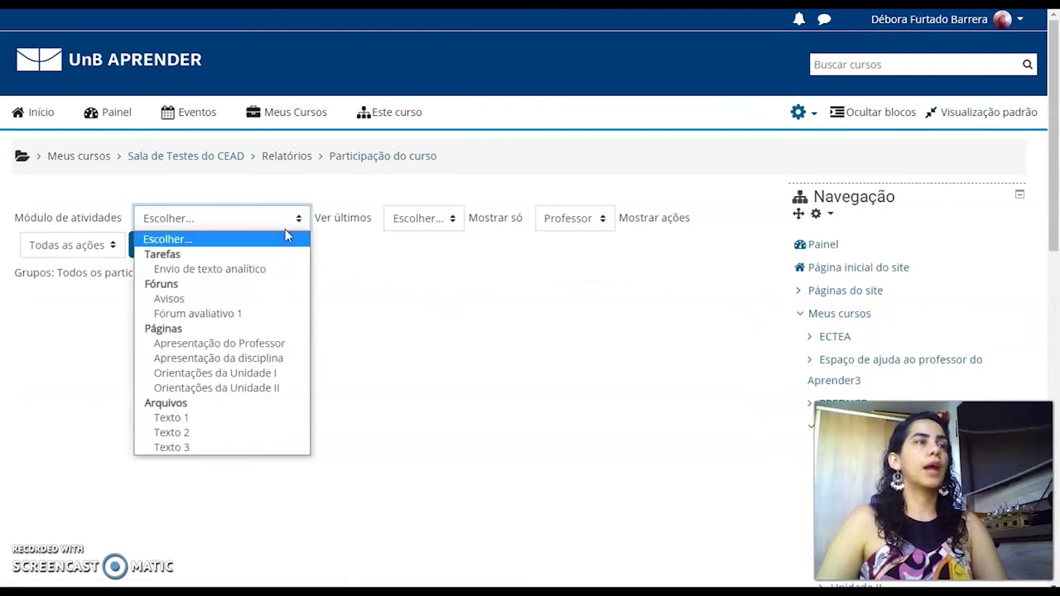
click(269, 273)
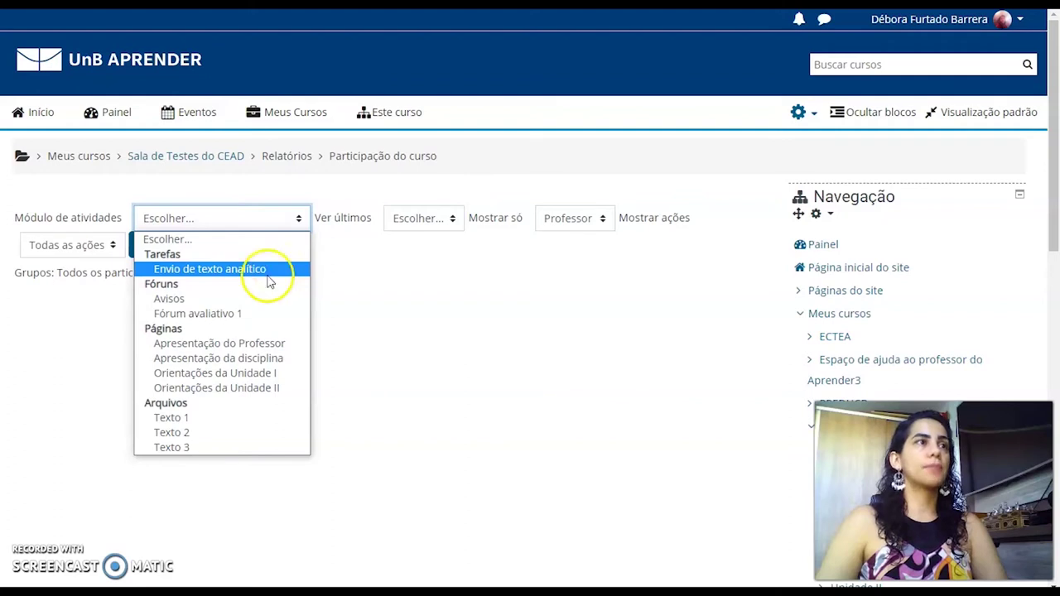
click(412, 220)
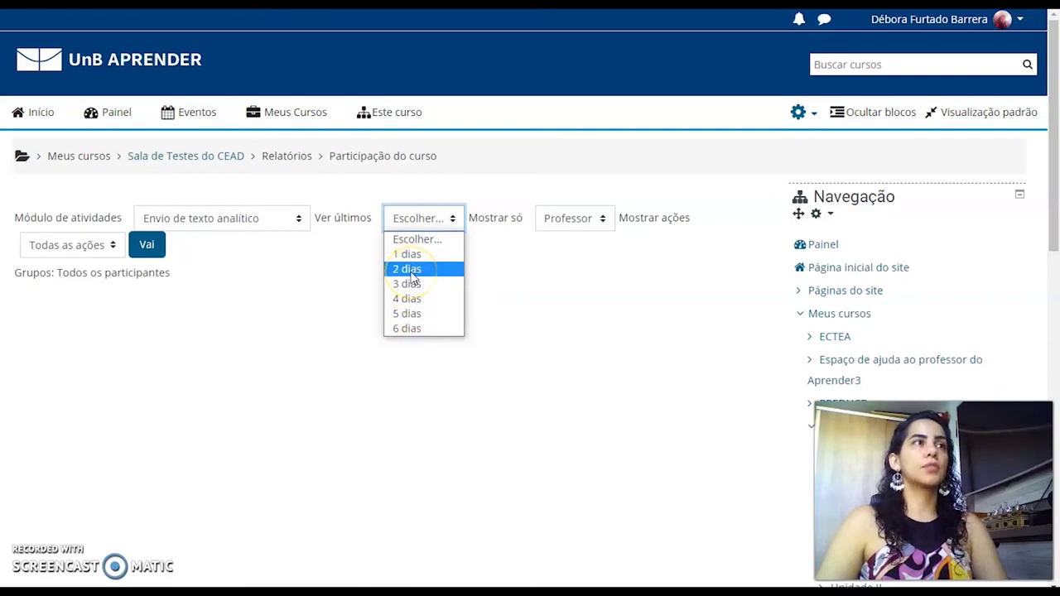
click(411, 273)
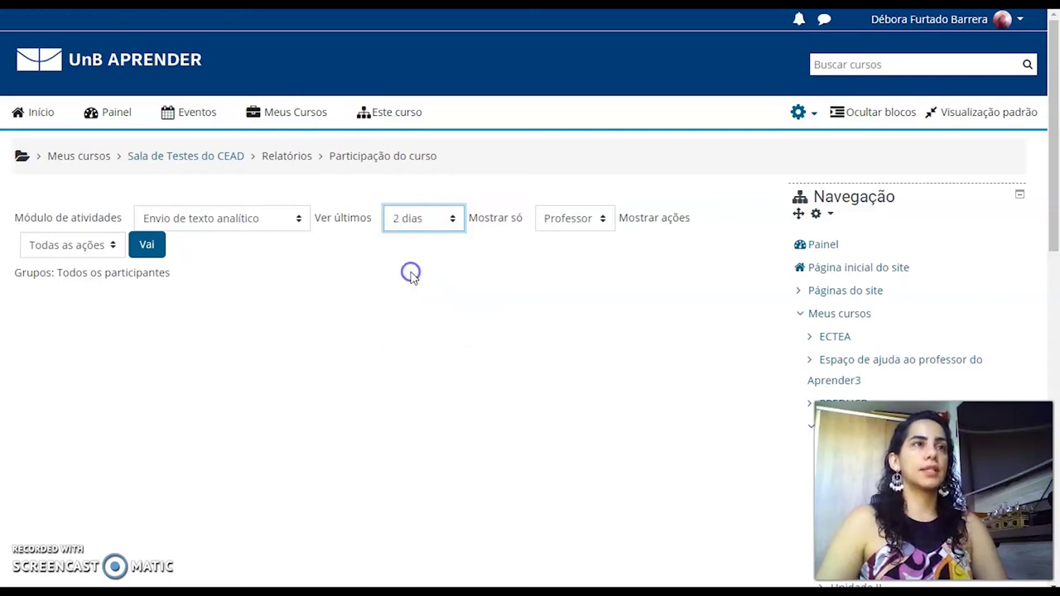
click(589, 232)
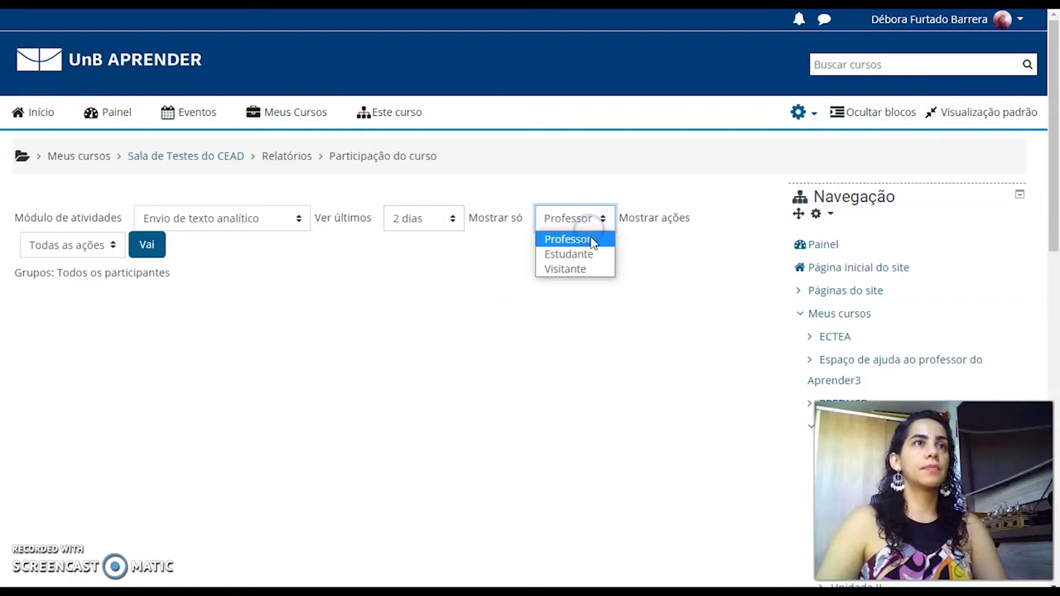
click(586, 255)
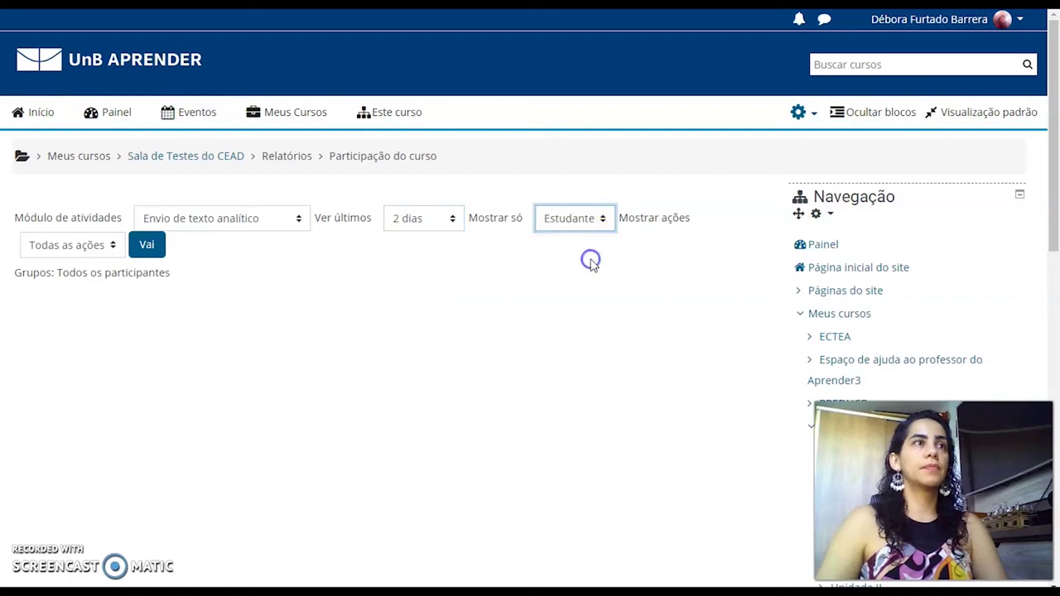
click(150, 252)
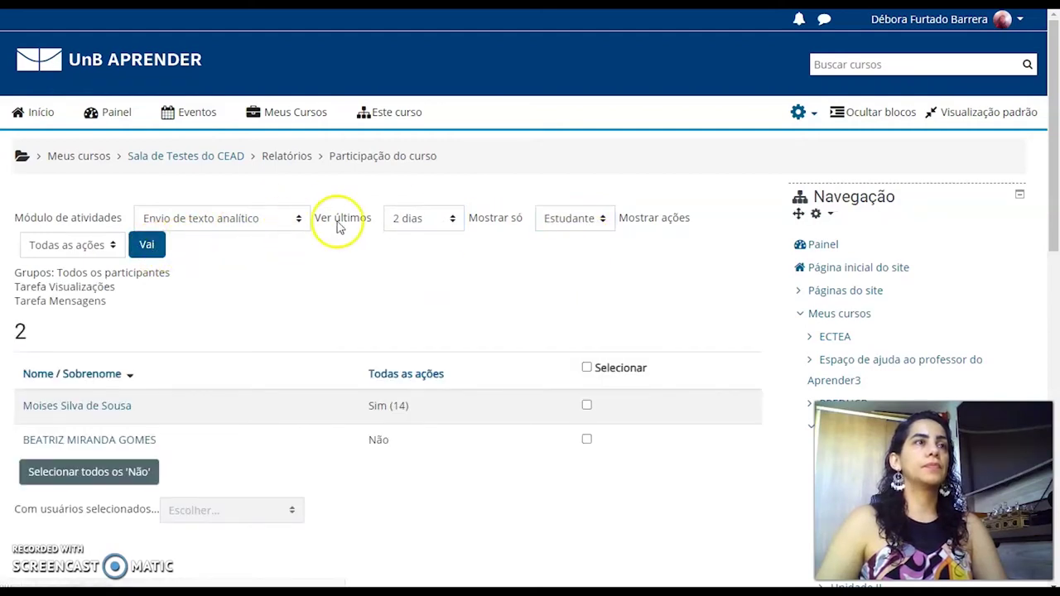
Select all students marked 'Não', check the Enviar uma mensagem option for them, and return to the course page.
scroll(497, 258, down, 1)
scroll(488, 265, down, 1)
scroll(184, 255, up, 1)
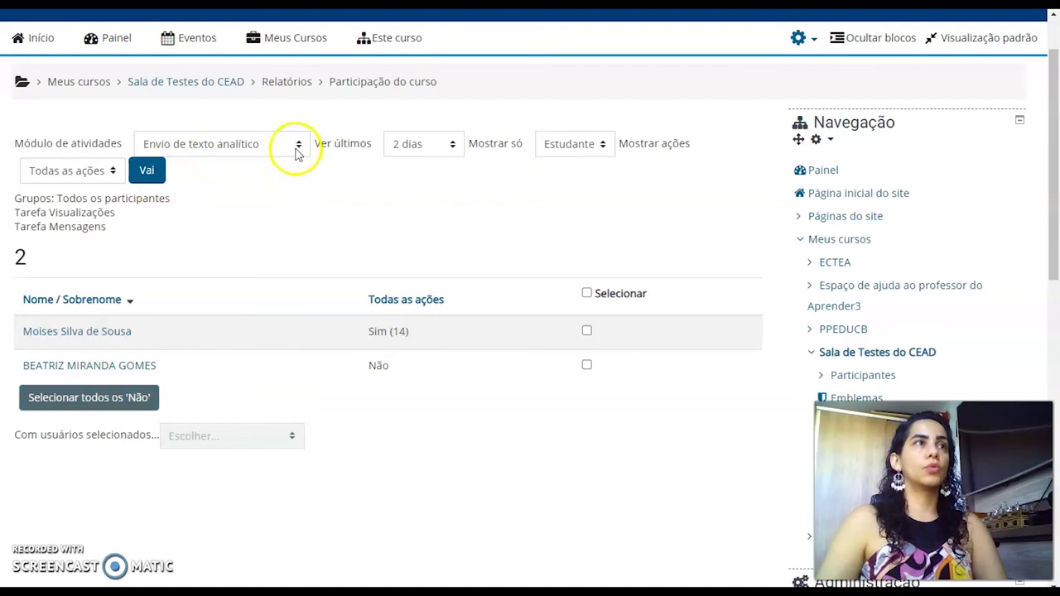
click(104, 401)
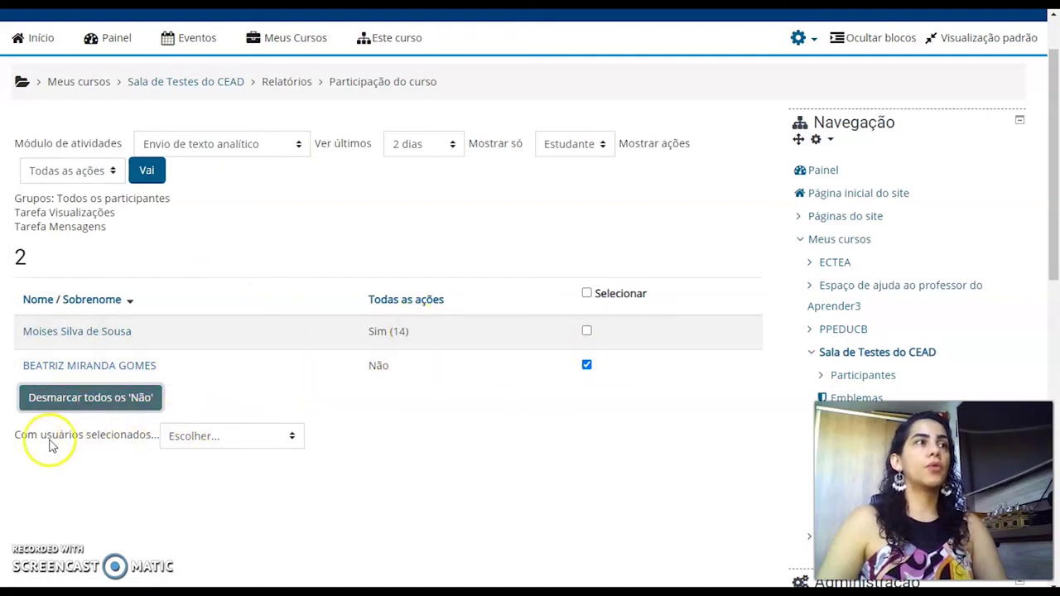
click(225, 437)
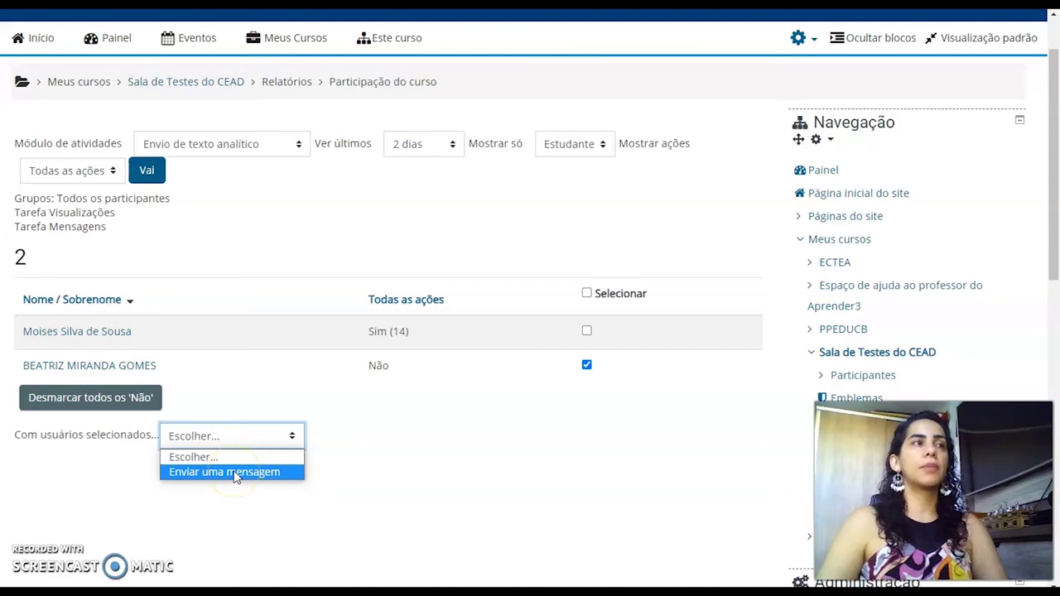
click(202, 83)
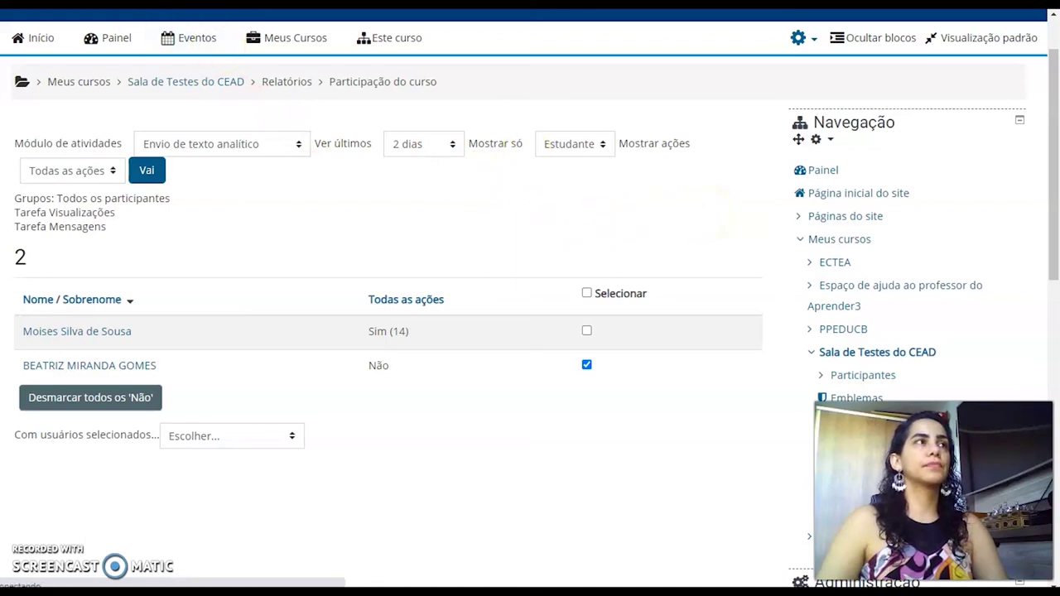
Open the Conclusão das atividades report from the reports in the course administration.
scroll(853, 242, down, 1)
click(852, 213)
scroll(890, 231, down, 1)
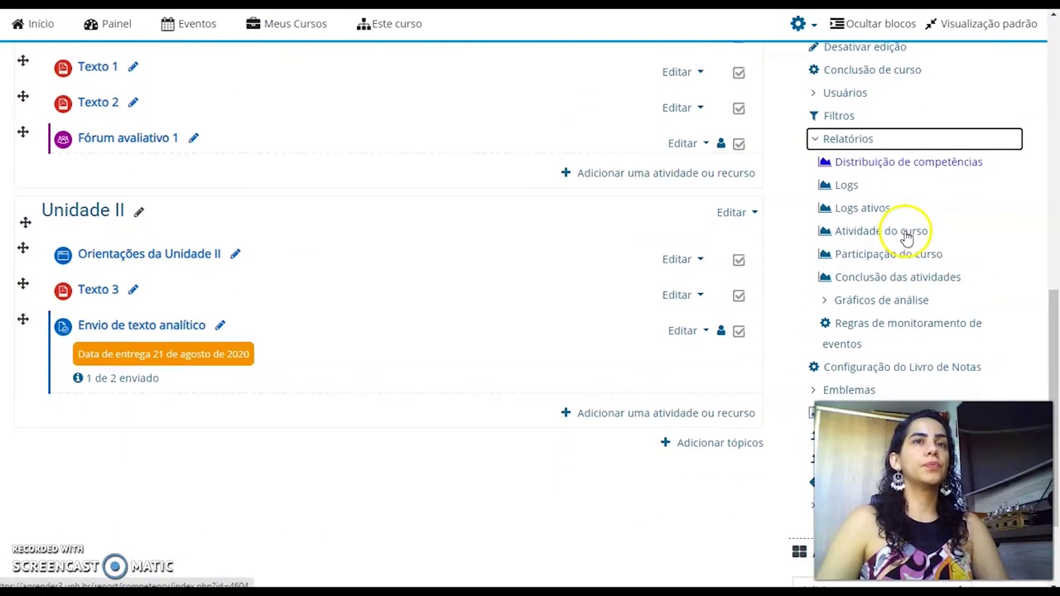
click(890, 280)
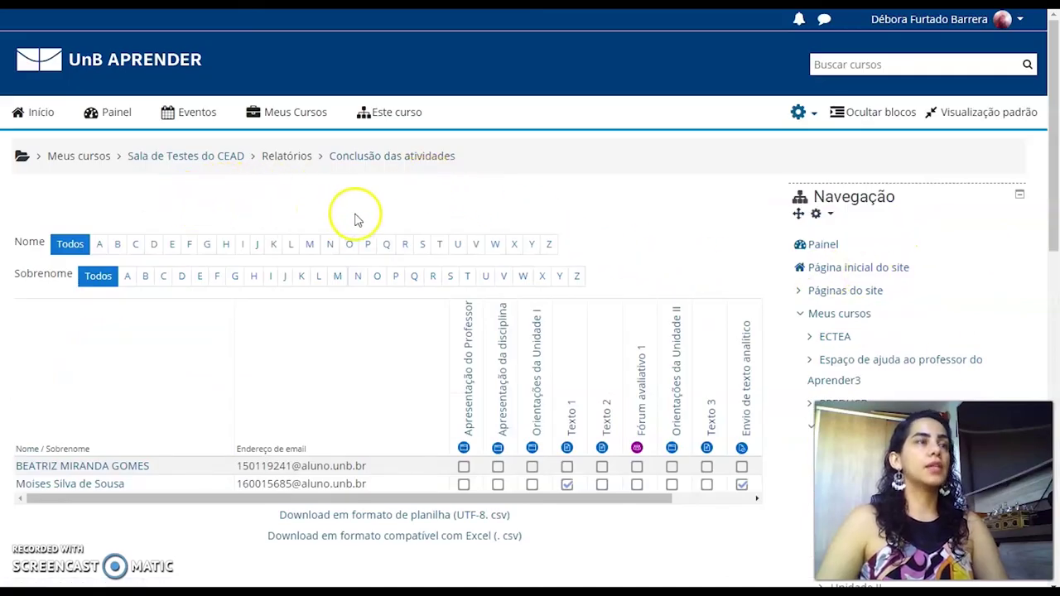
Examine which activities each student has completed across the full width of the completion table and return to the course page.
scroll(488, 186, down, 2)
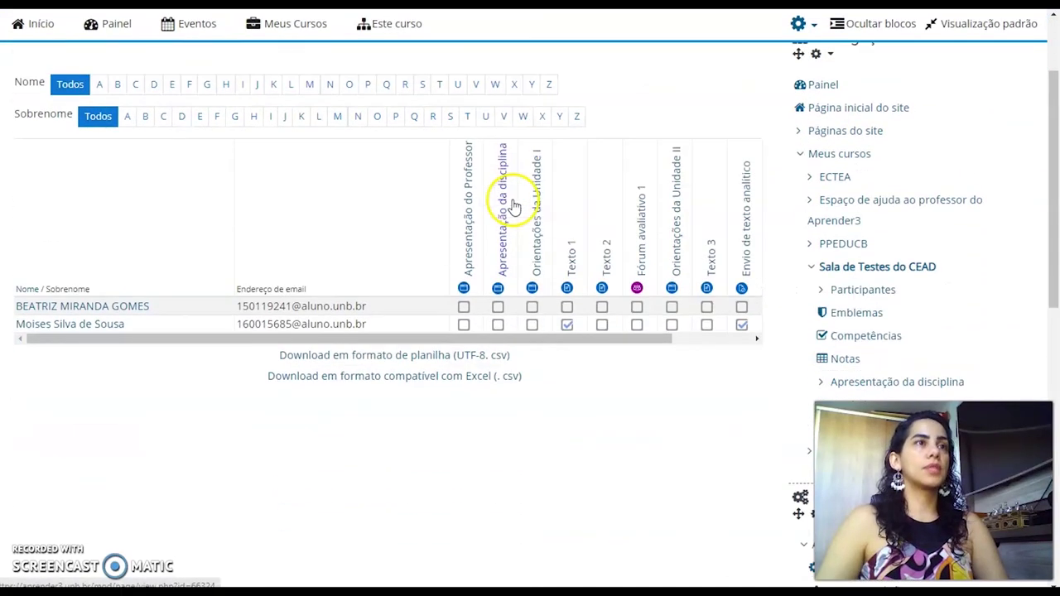
drag(120, 315, 223, 315)
drag(289, 314, 208, 317)
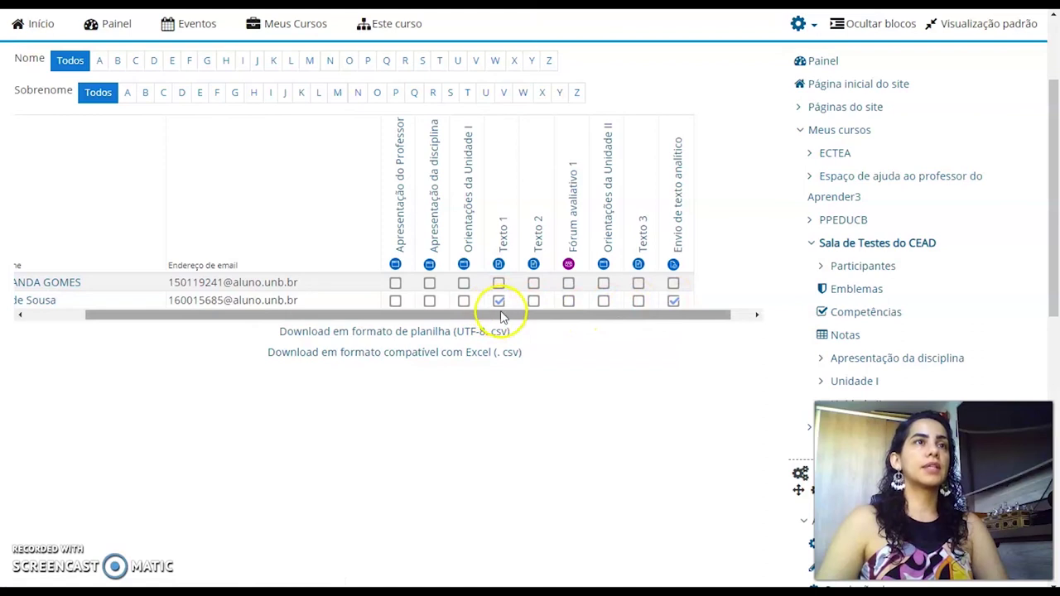
mouse_move(674, 308)
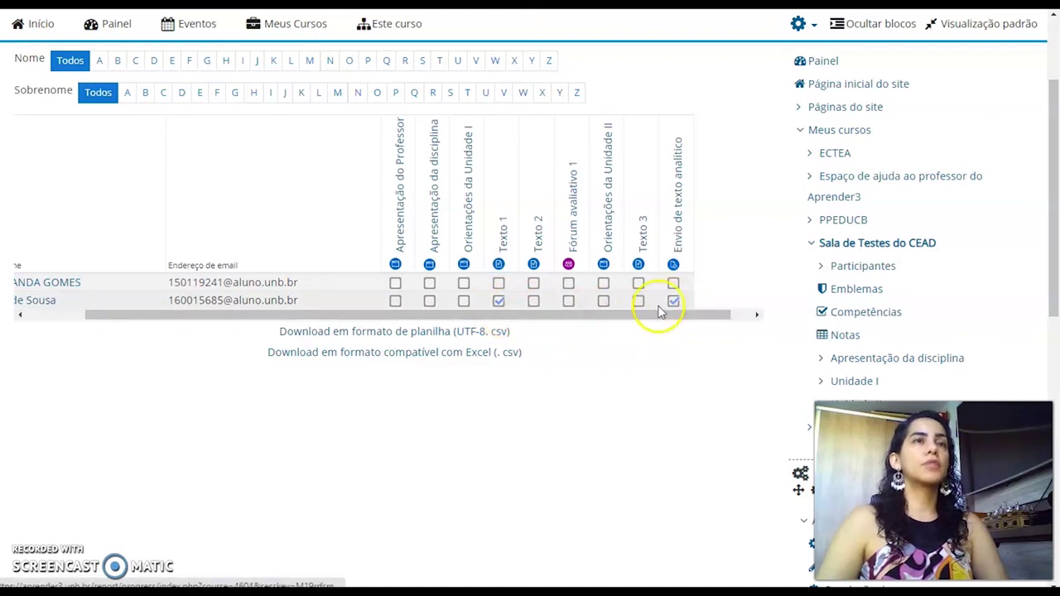
drag(574, 317, 149, 323)
scroll(142, 289, up, 2)
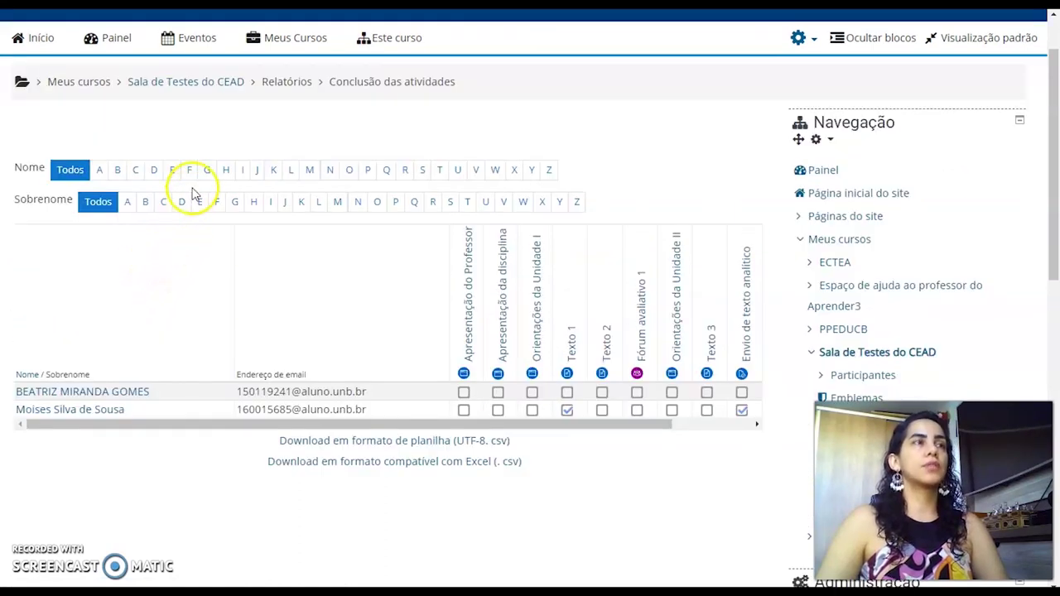
click(202, 83)
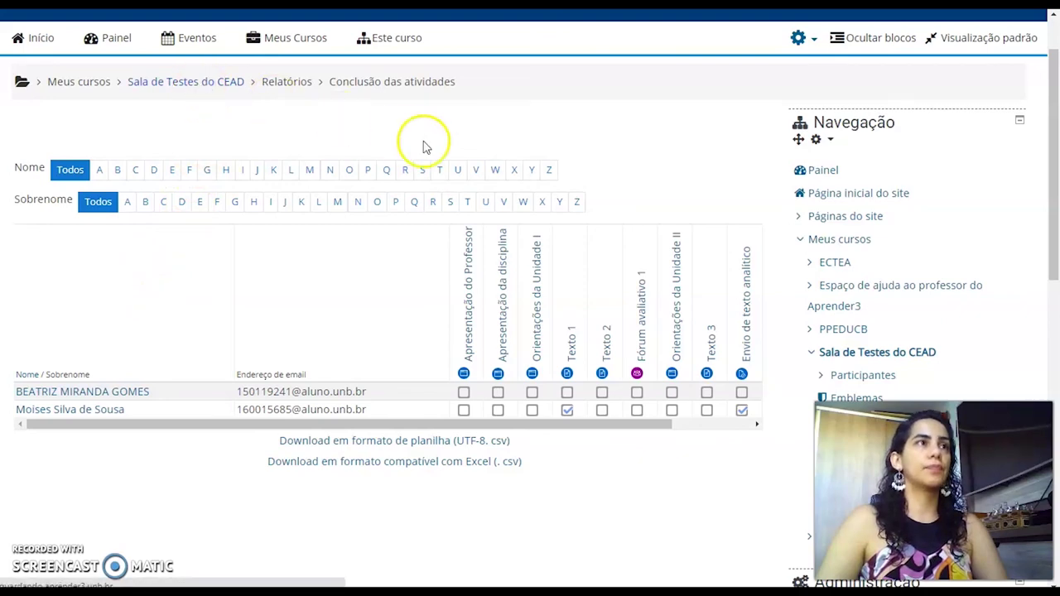
scroll(716, 257, down, 2)
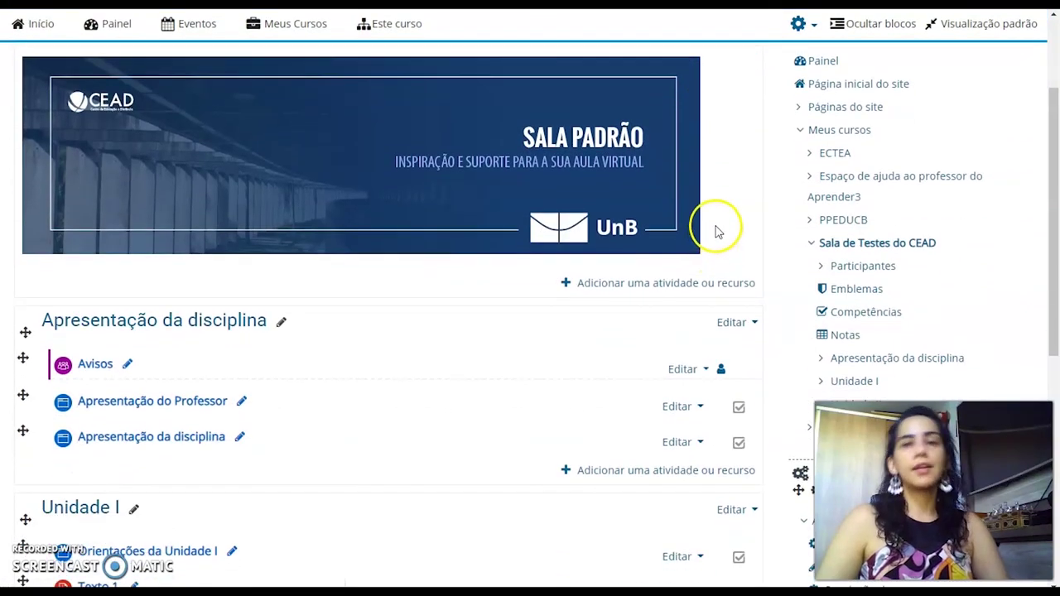